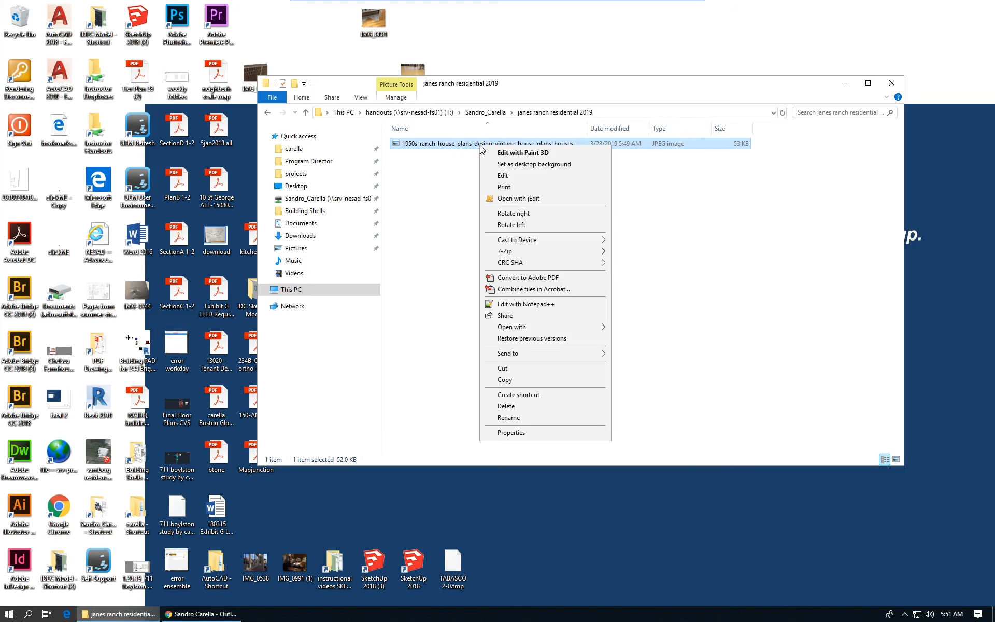
- Dismiss the open-with choices for the ranch house plan image and move the folder window aside on the desktop
click(539, 329)
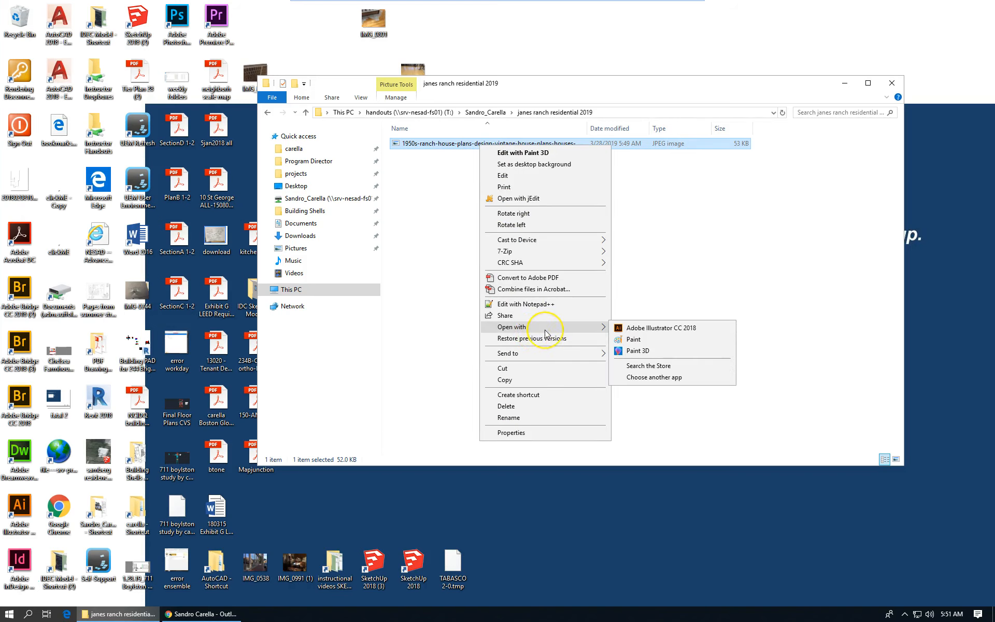
click(733, 287)
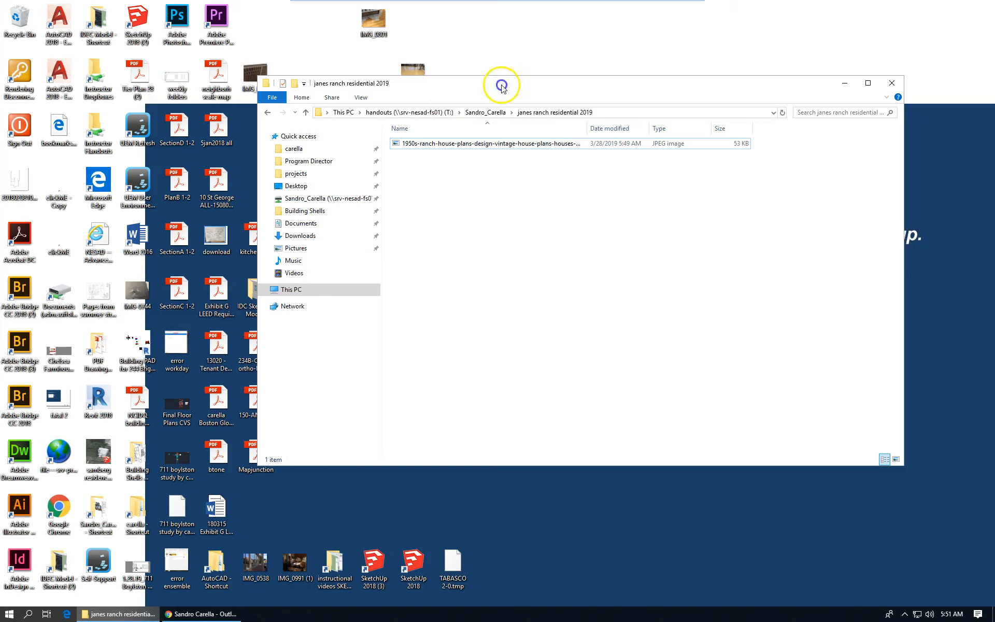
drag(506, 84, 611, 77)
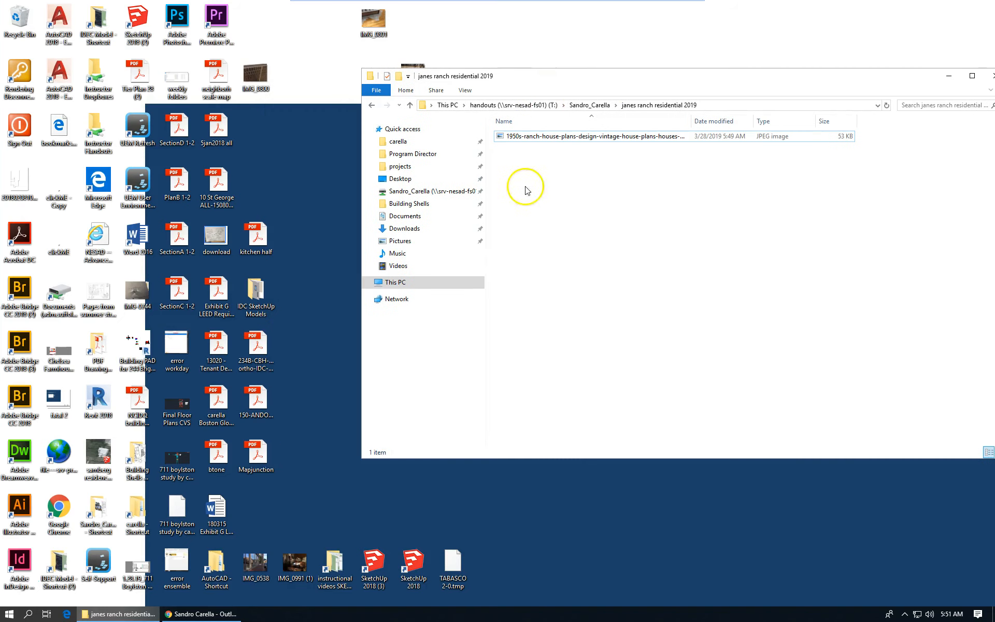
click(9, 615)
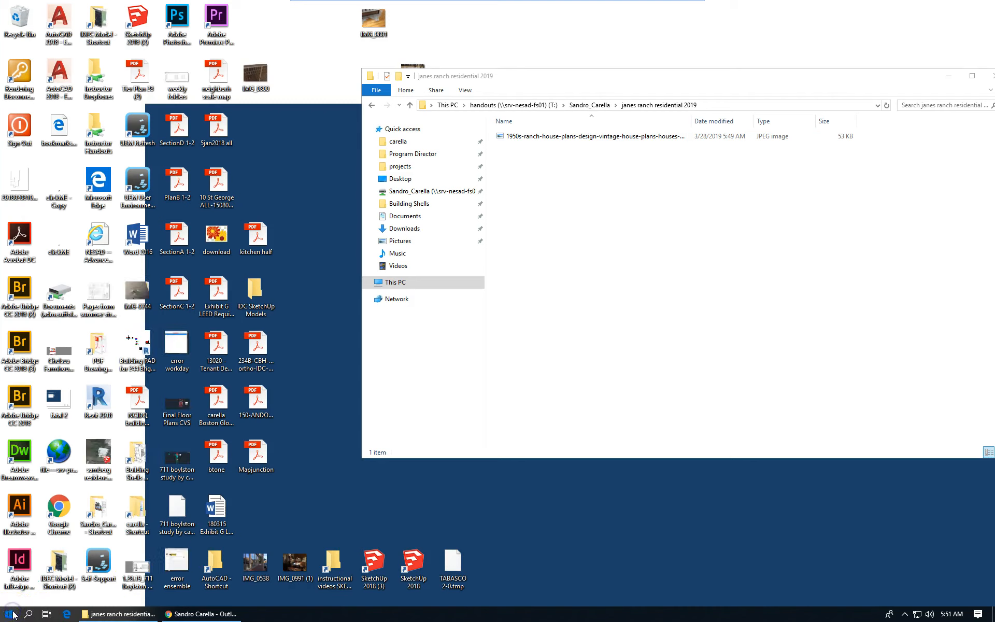
click(6, 617)
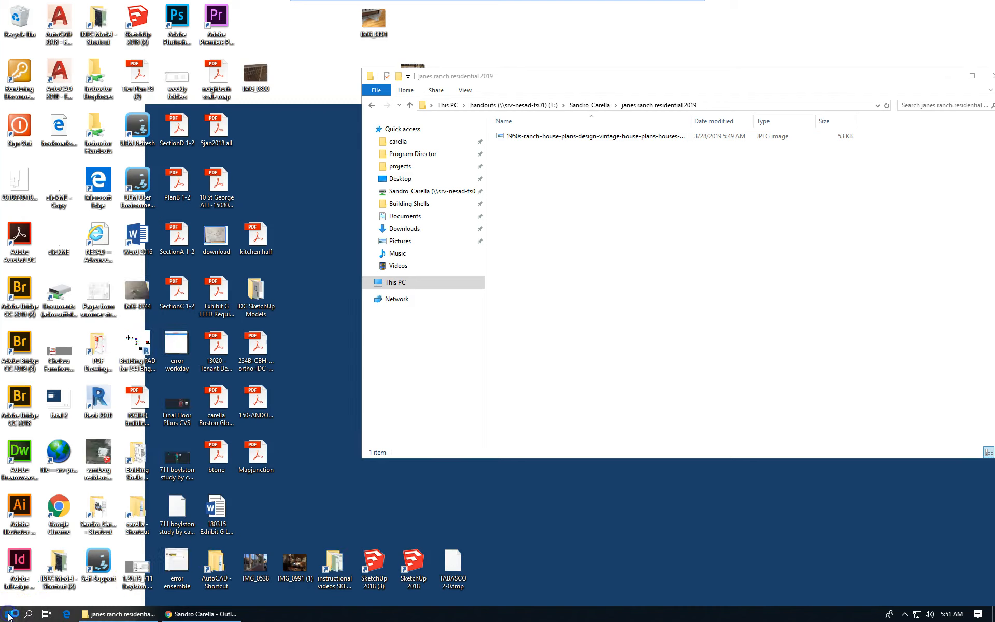
click(4, 618)
click(11, 615)
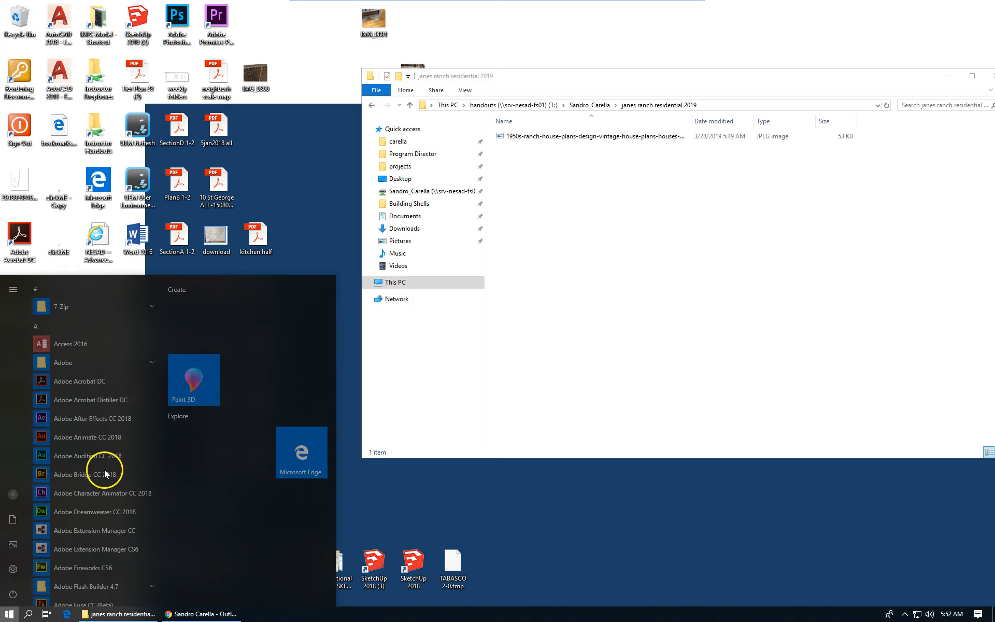
click(153, 585)
click(153, 585)
click(89, 385)
click(704, 335)
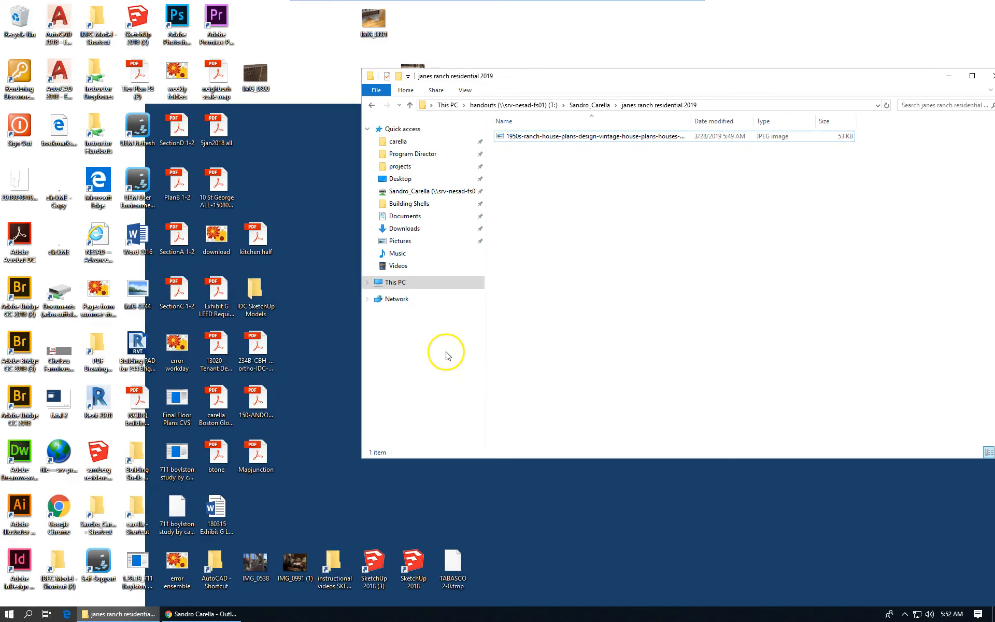
click(9, 614)
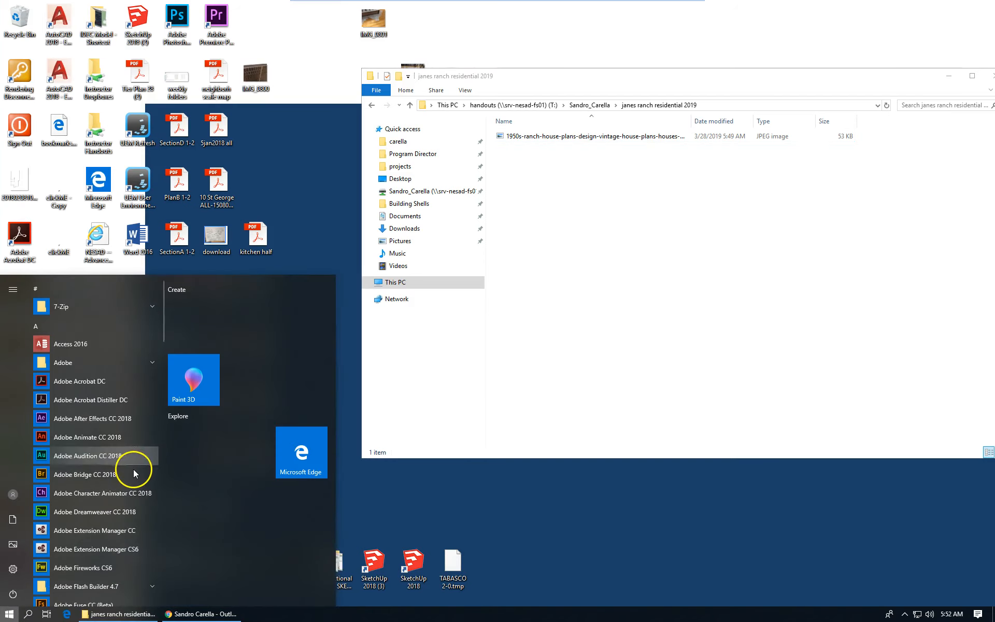
scroll(133, 468, down, 15)
scroll(131, 437, up, 5)
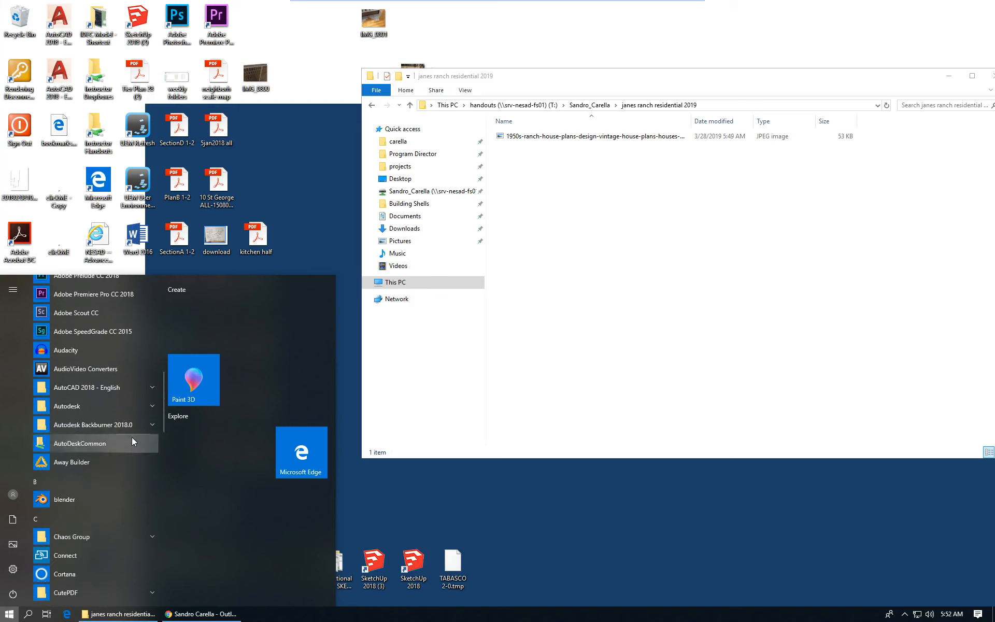
scroll(131, 437, up, 4)
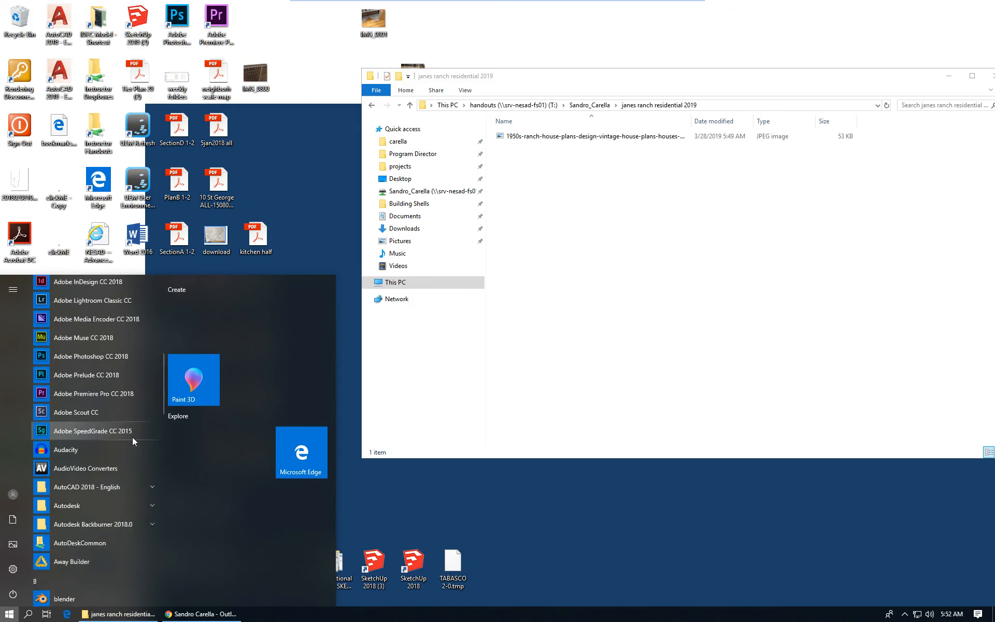
click(136, 349)
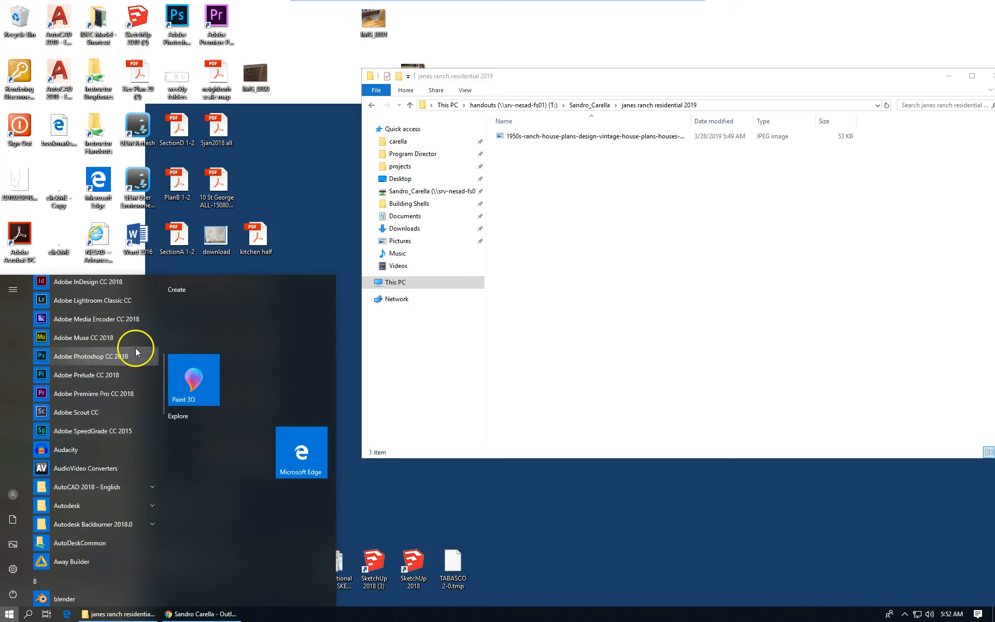
click(458, 288)
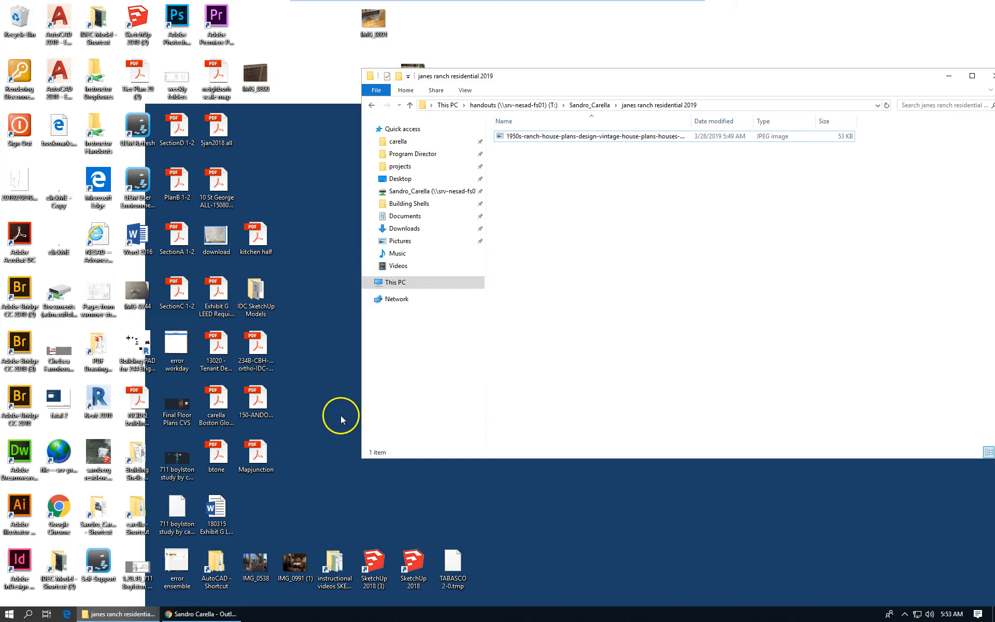
- Launch Photoshop and shrink its window so the folder holding the ranch plan image stays visible beside it
click(174, 13)
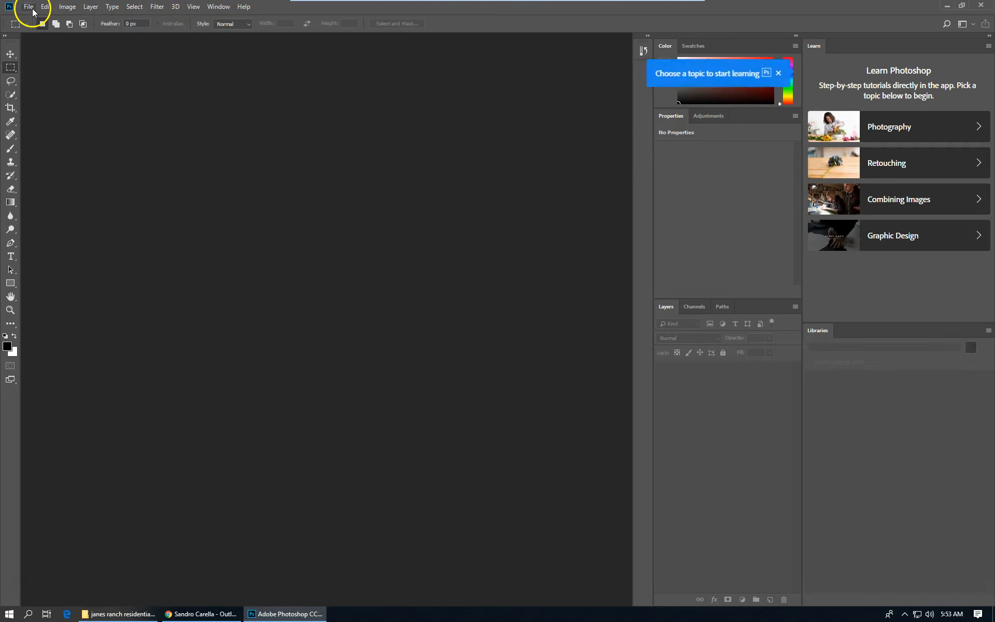
click(961, 5)
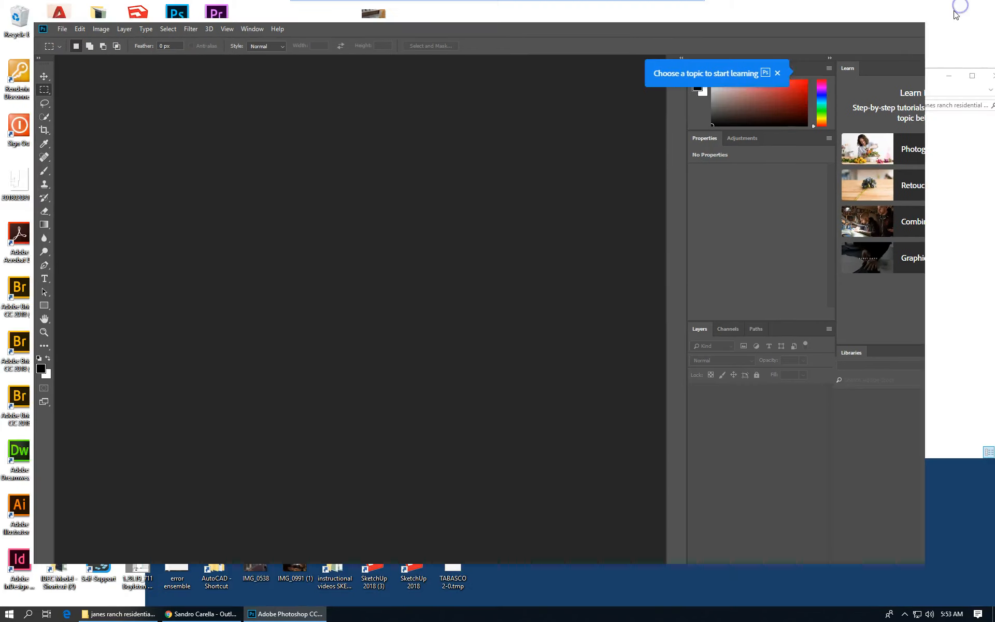
drag(925, 83, 672, 88)
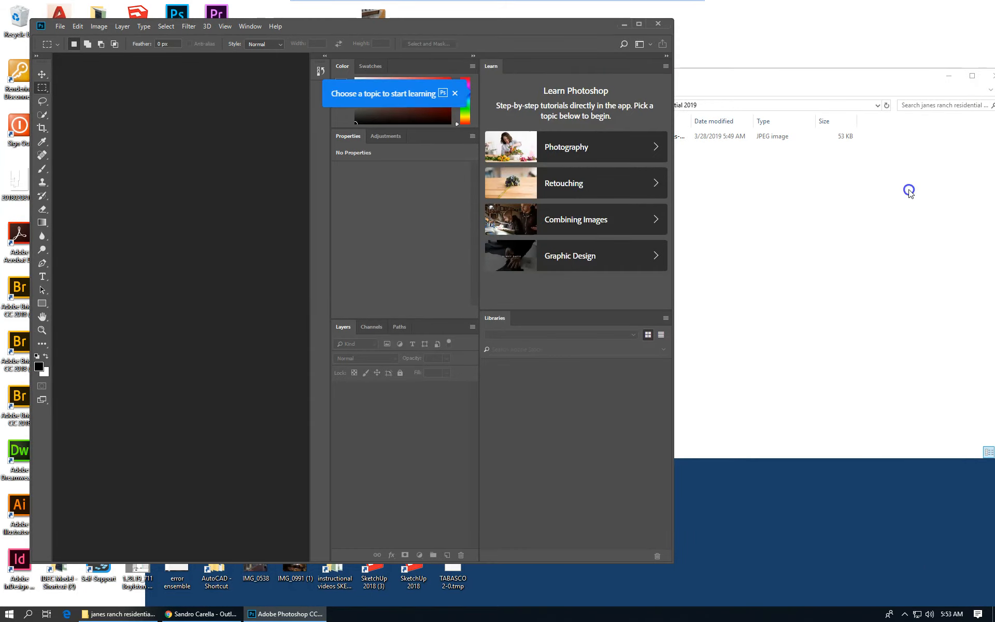
- Open the 1950s ranch house plans JPEG from the folder in Photoshop and widen the program window
click(840, 173)
drag(629, 136, 209, 186)
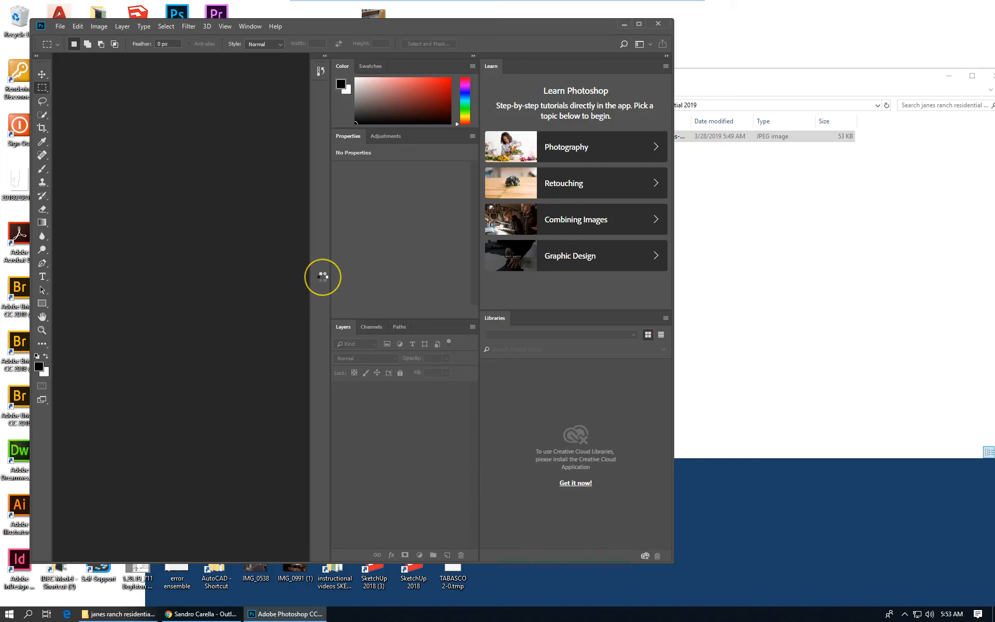
click(390, 269)
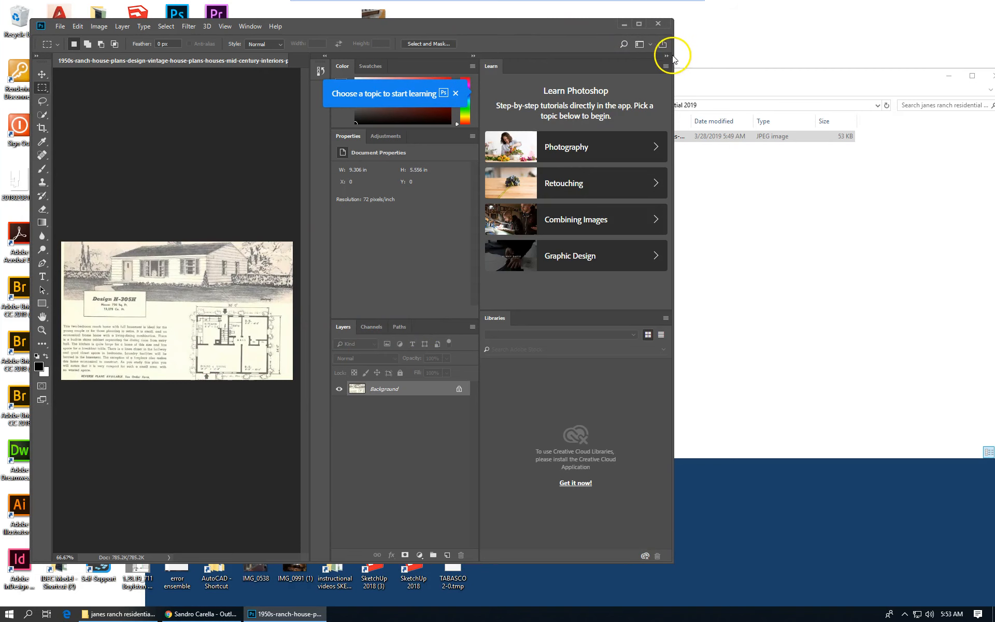
drag(673, 54, 869, 54)
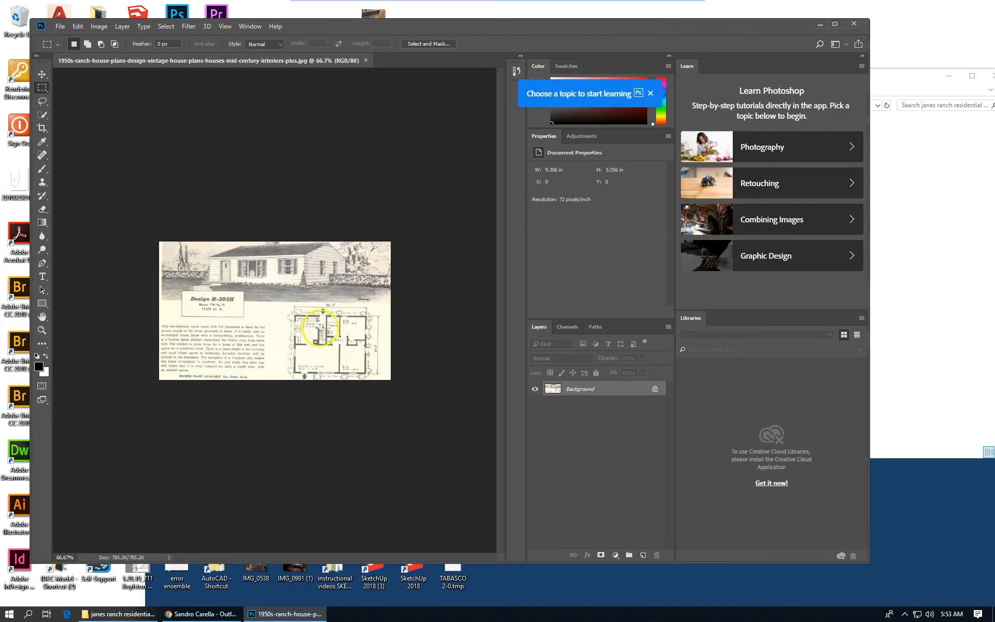
- Crop the image to the floor plan, keeping its 30'-0" and 24'-0" dimension lines
click(42, 330)
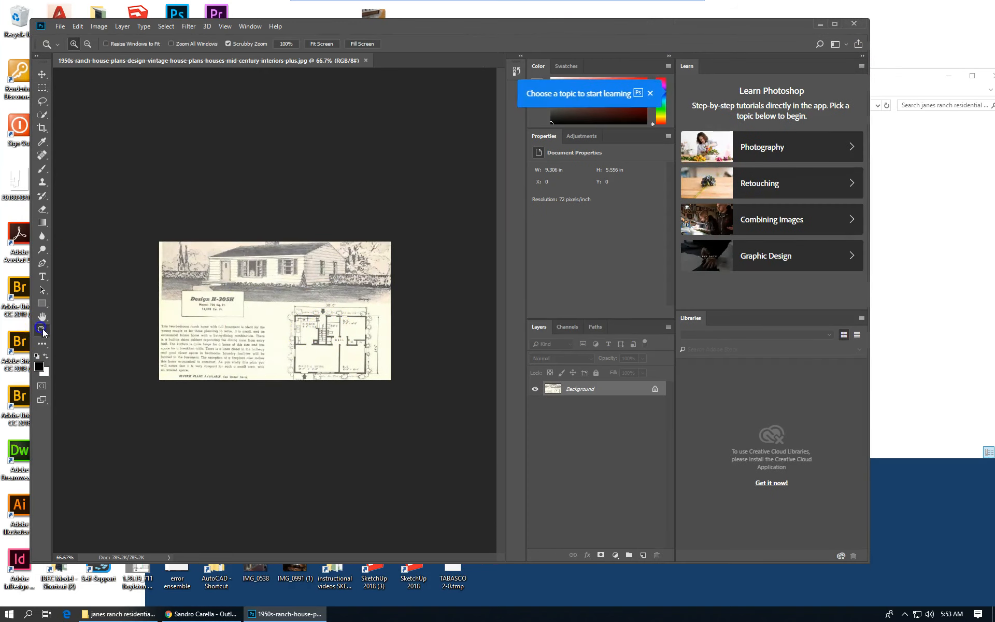
click(315, 361)
drag(314, 361, 324, 381)
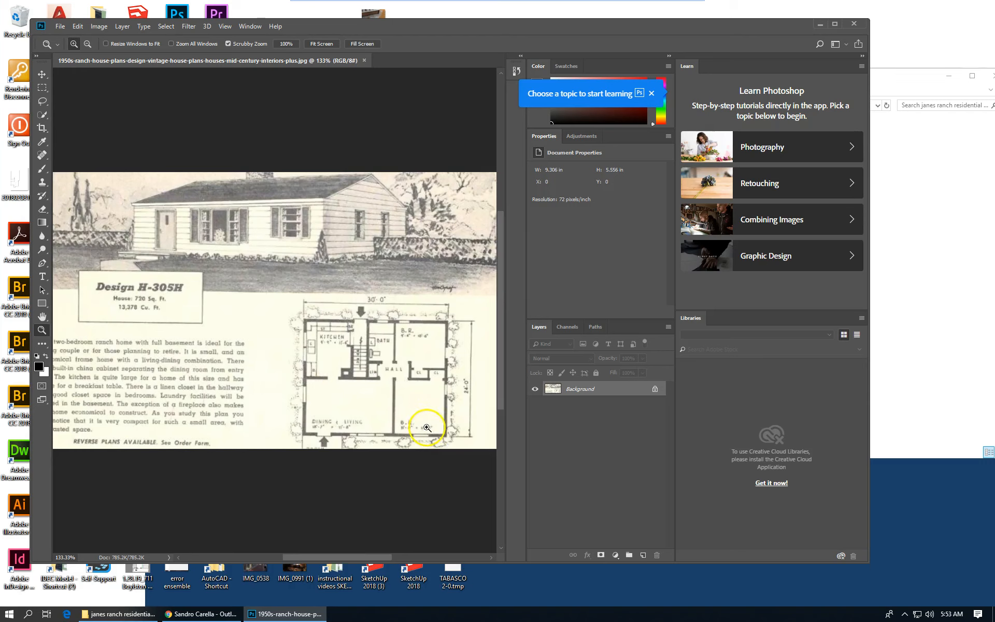
click(42, 128)
drag(282, 290, 479, 464)
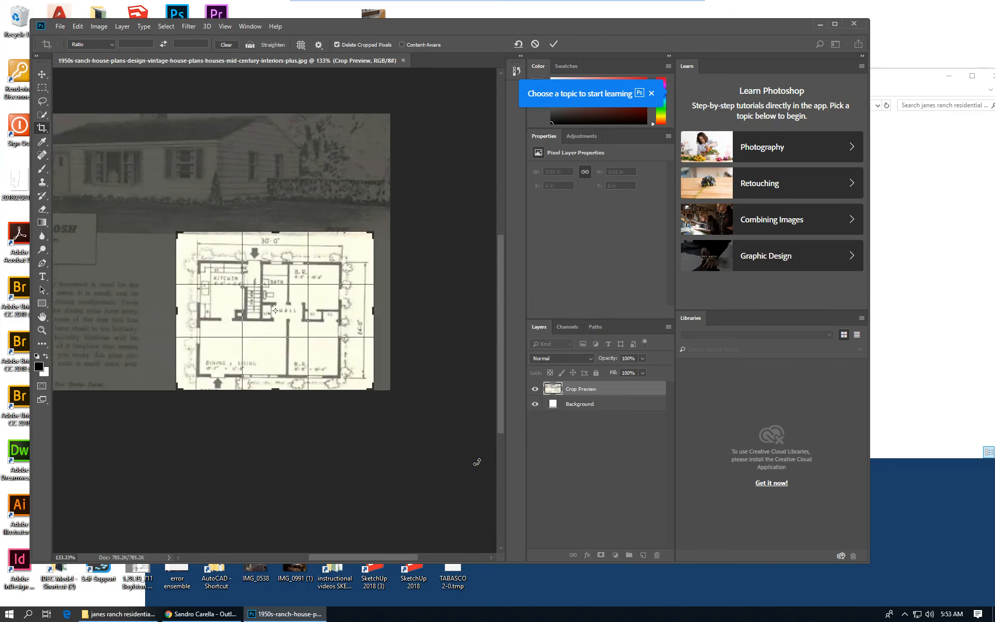
key(Return)
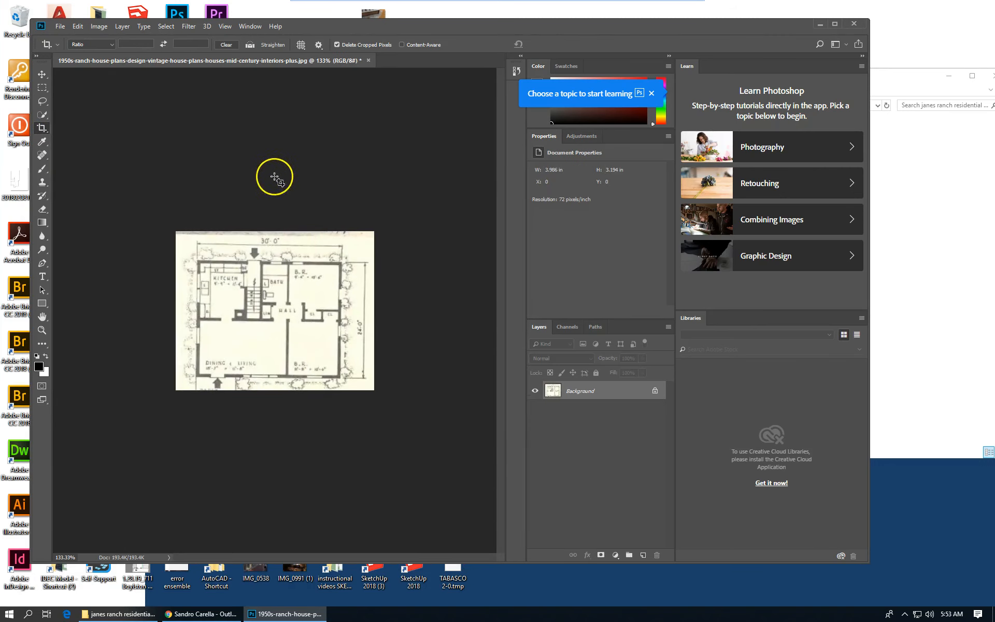
- Show the rulers and place a horizontal guide along the plan's upper wall and a vertical guide along its kitchen-side wall
click(226, 26)
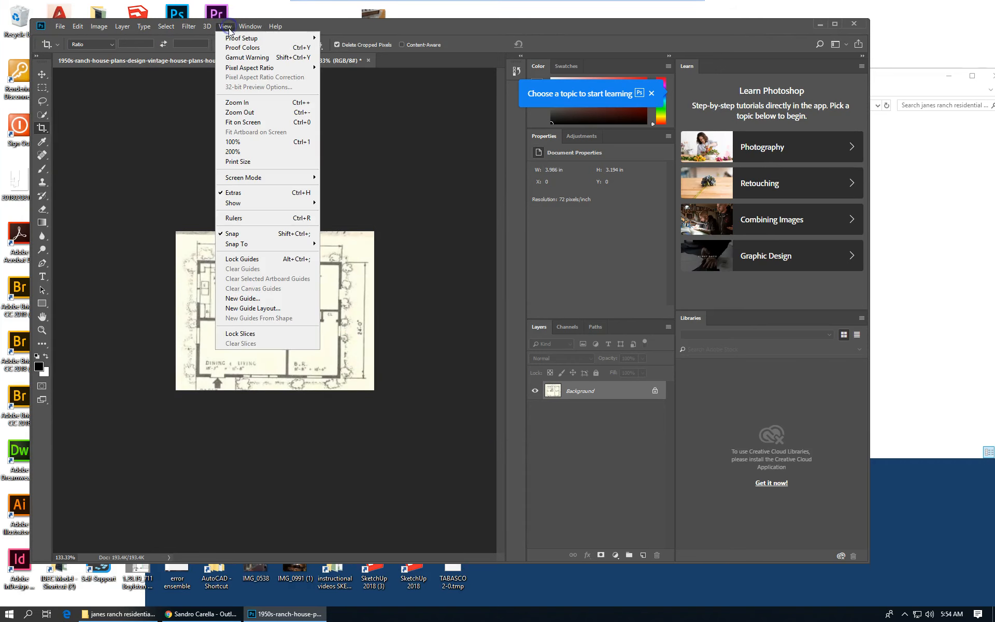
click(274, 219)
drag(273, 72, 275, 265)
drag(58, 140, 201, 167)
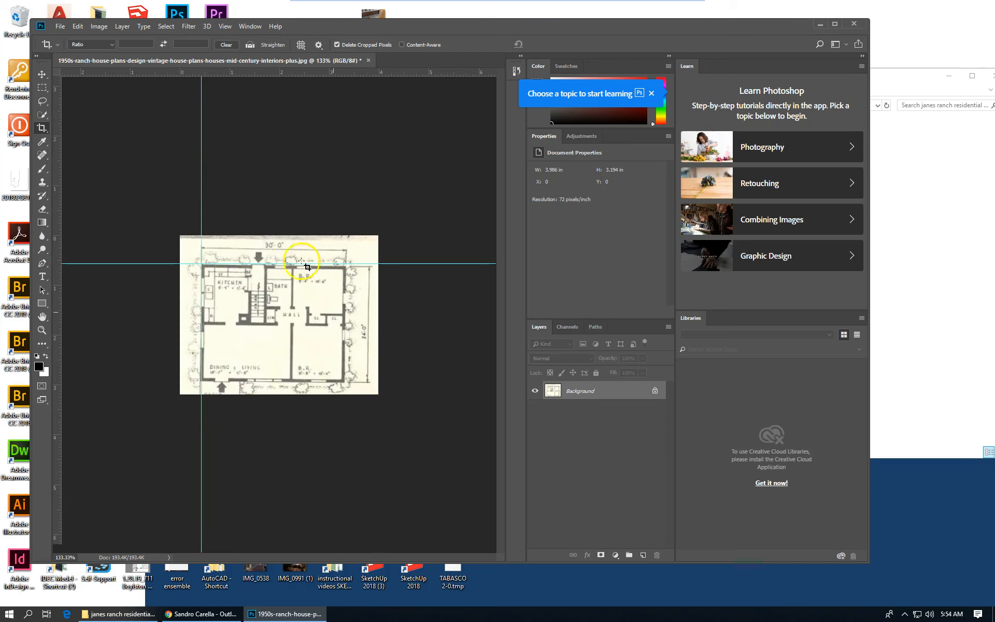
- Try an arbitrary canvas rotation with an angle of -1° and the counter-clockwise option
click(99, 26)
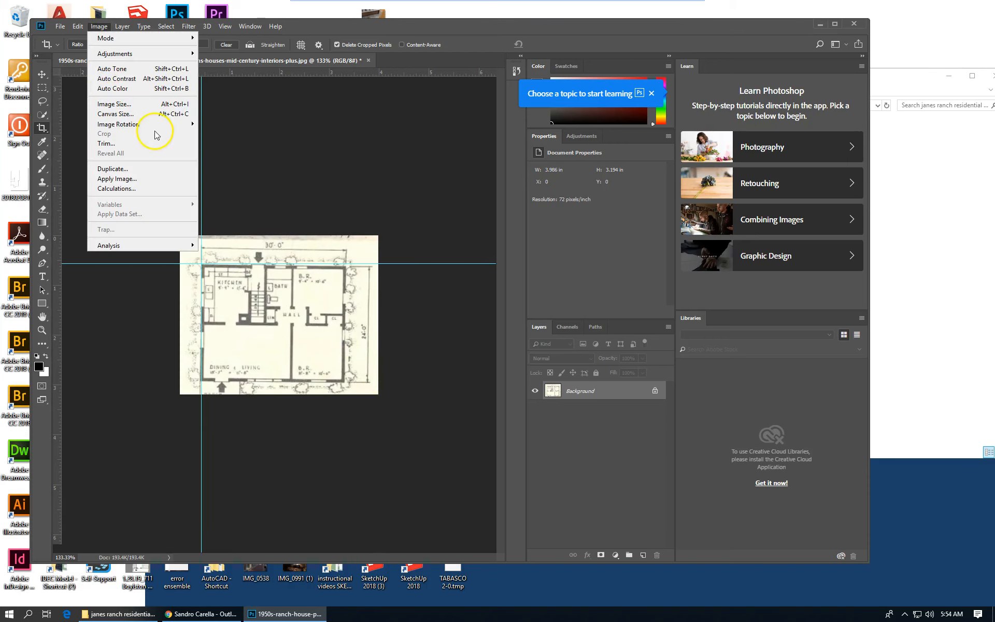
mouse_move(166, 125)
click(228, 154)
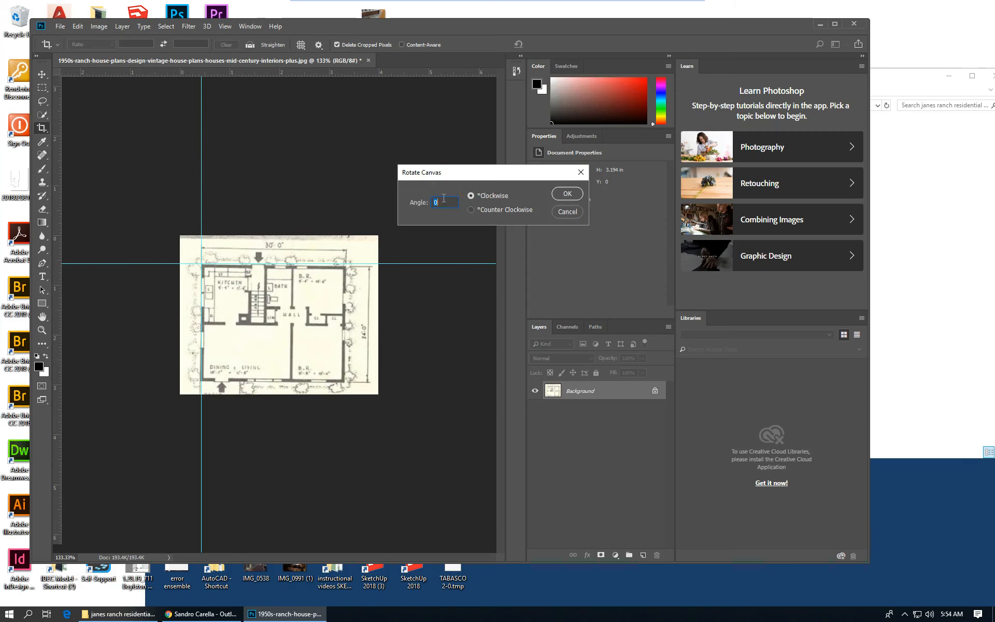
click(502, 210)
click(568, 194)
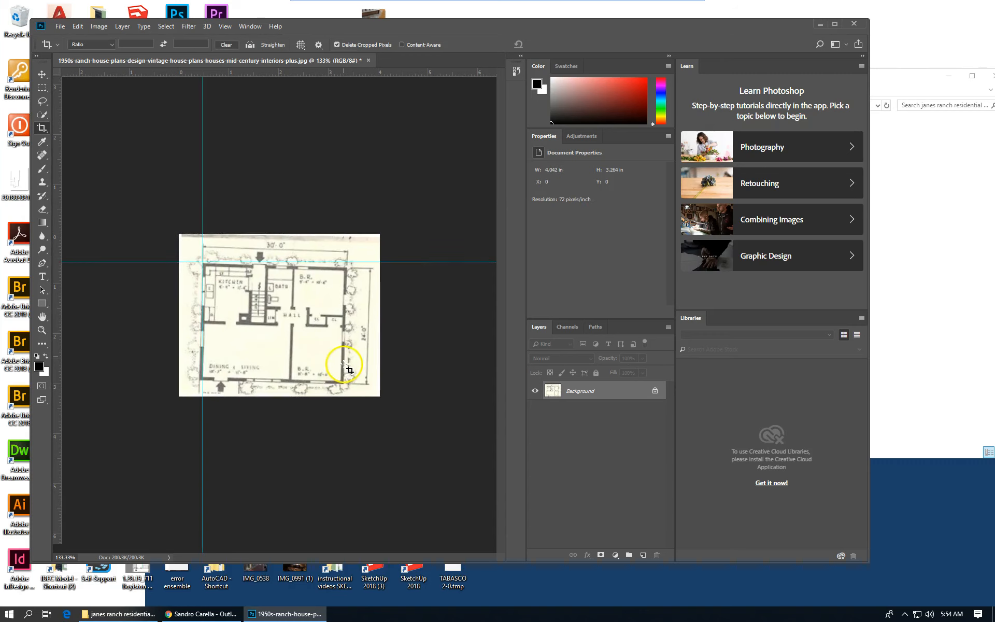
key(Return)
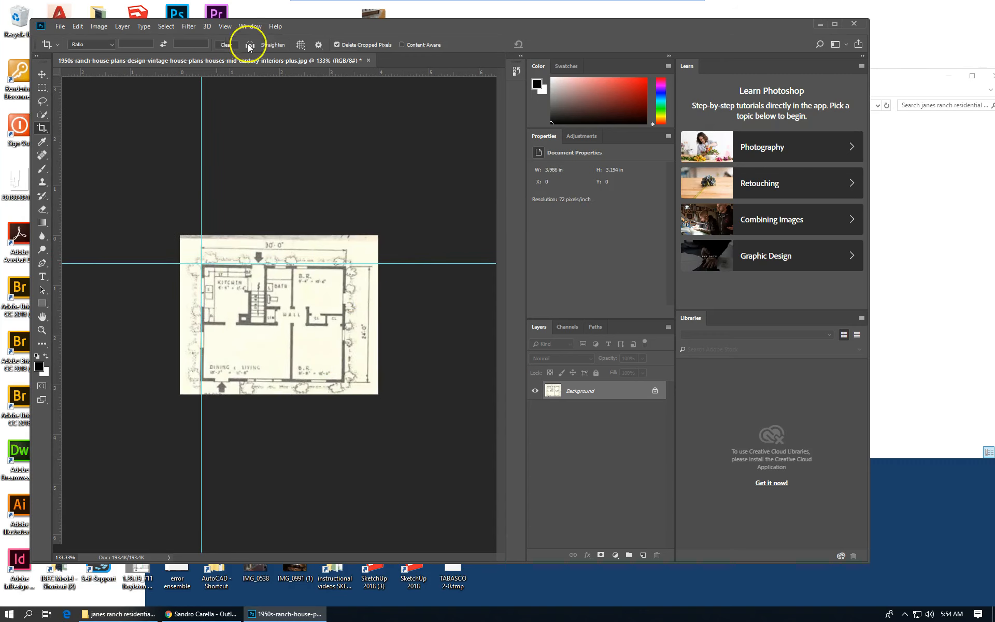
- Rotate the canvas 1° counter-clockwise to straighten the floor plan against the guides
click(98, 26)
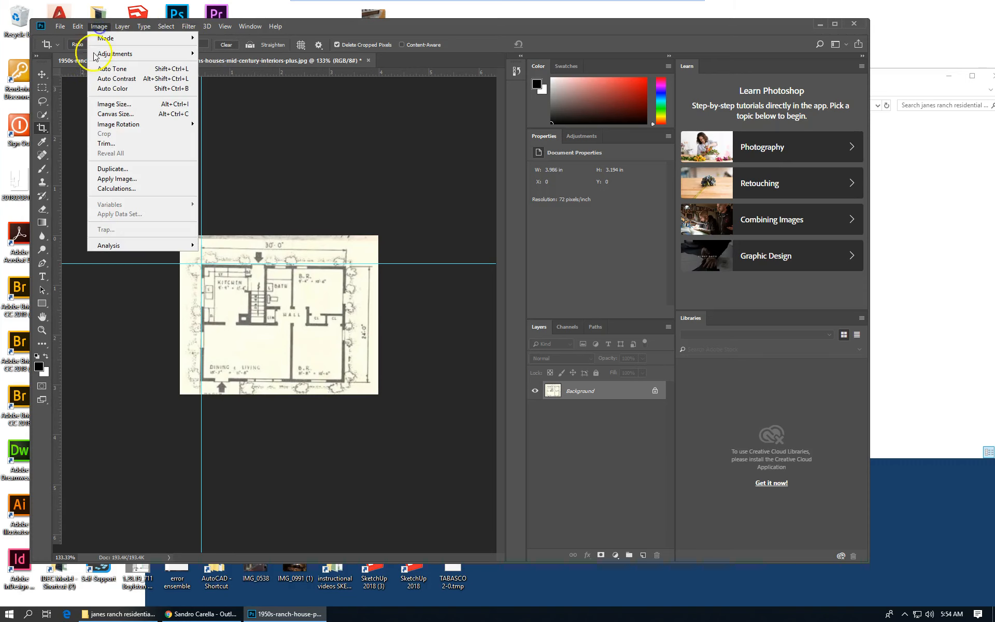
mouse_move(146, 124)
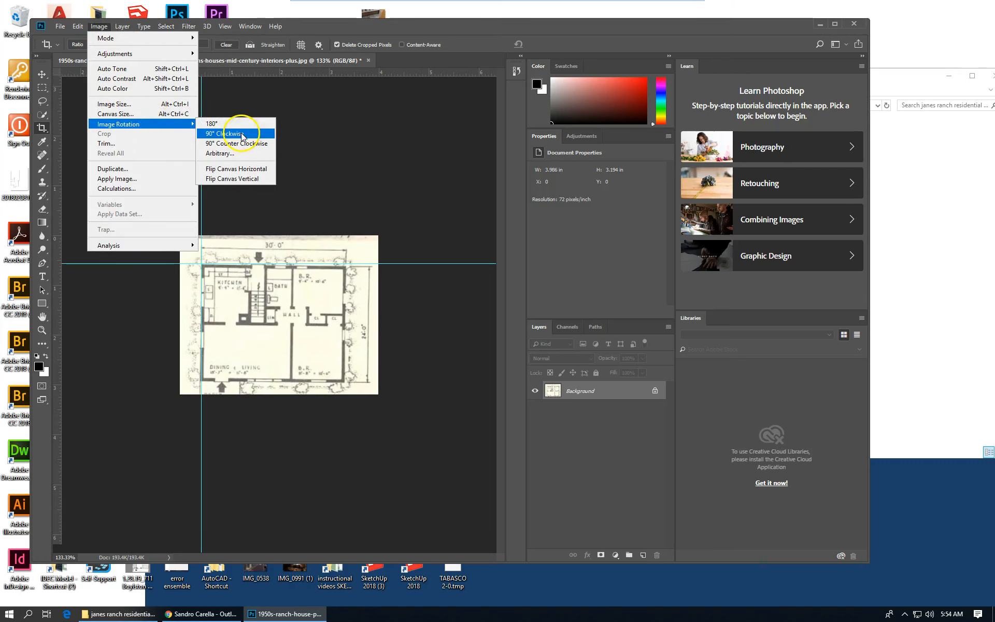
click(228, 154)
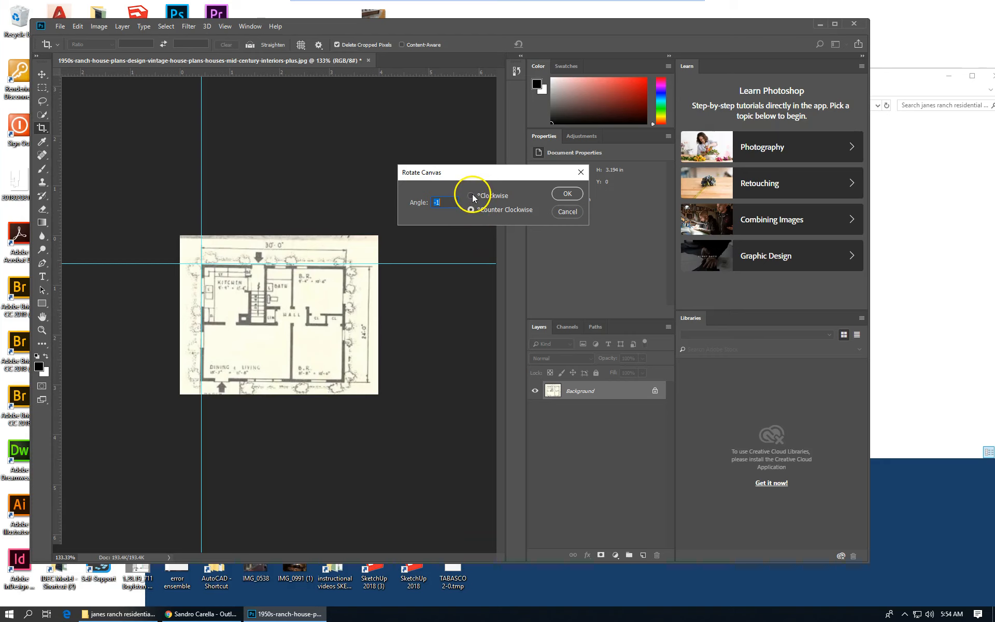
drag(450, 202, 419, 200)
text(1)
click(579, 194)
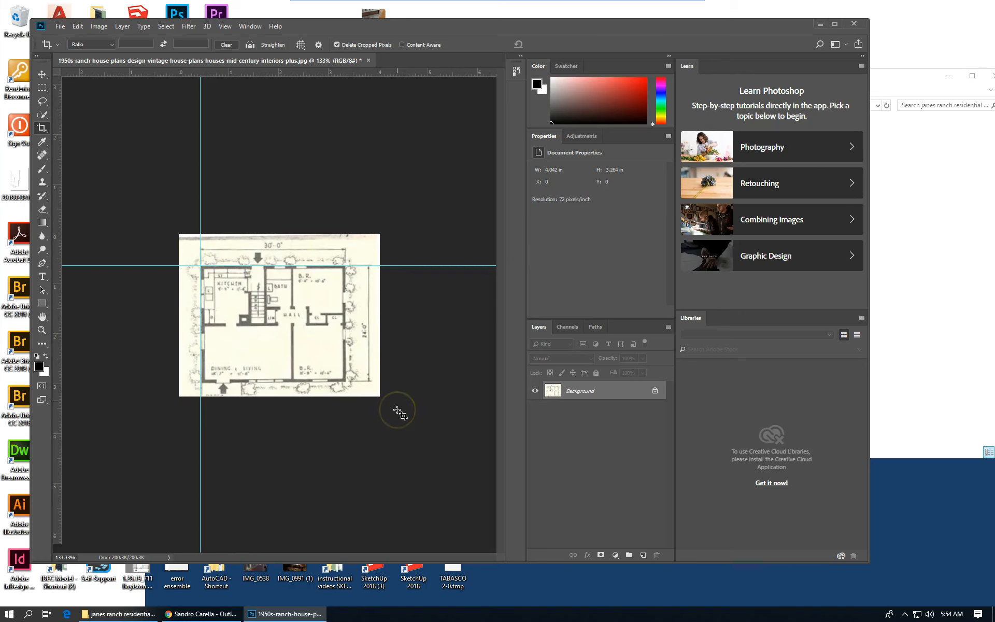
- Save the straightened floor plan as a PNG named "ranch plan" with the large file size (fastest saving) option
click(60, 26)
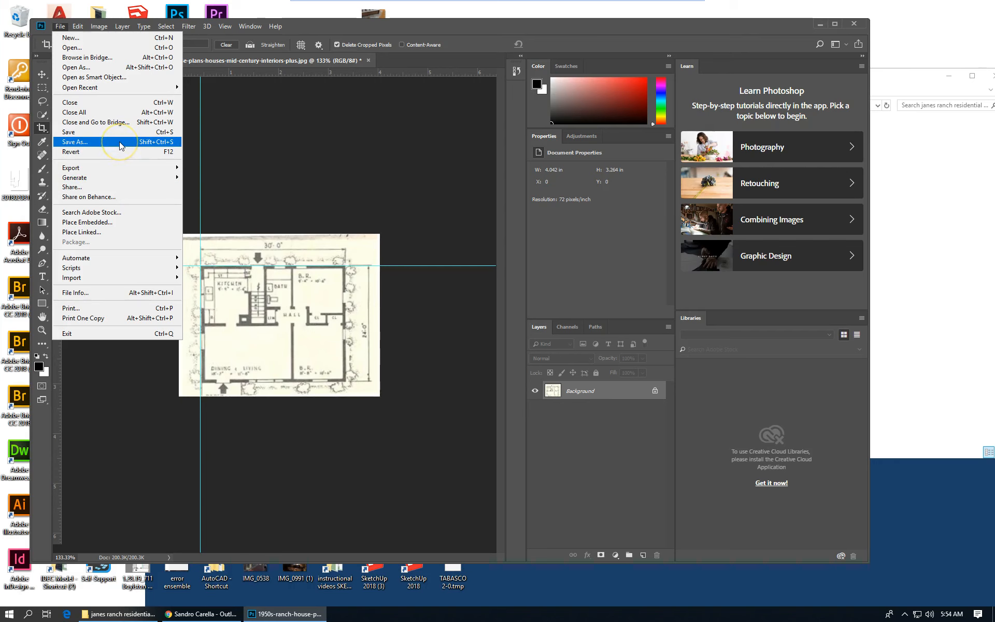
click(120, 142)
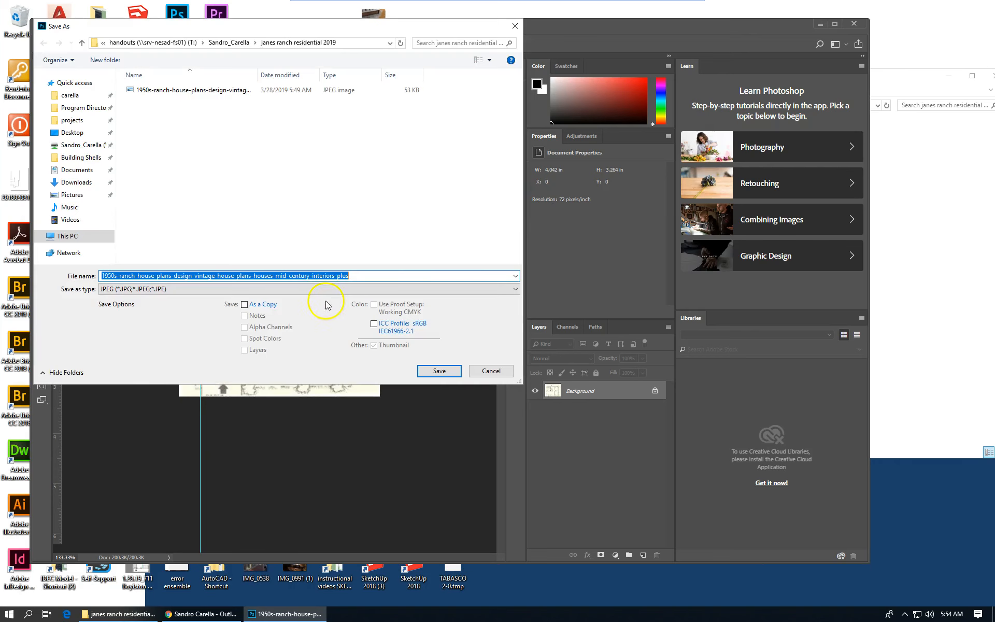
click(289, 290)
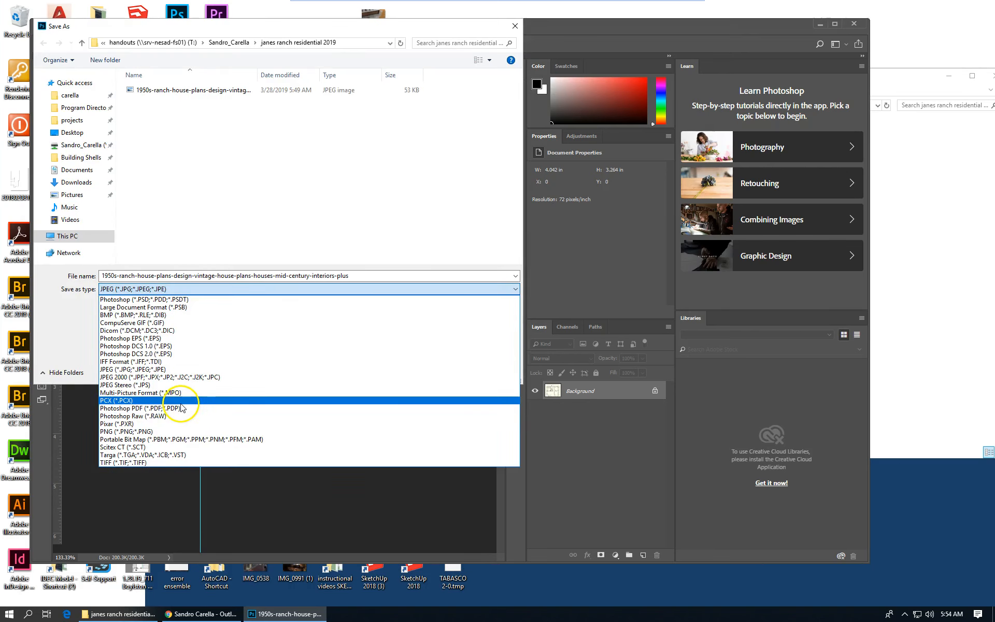
click(187, 431)
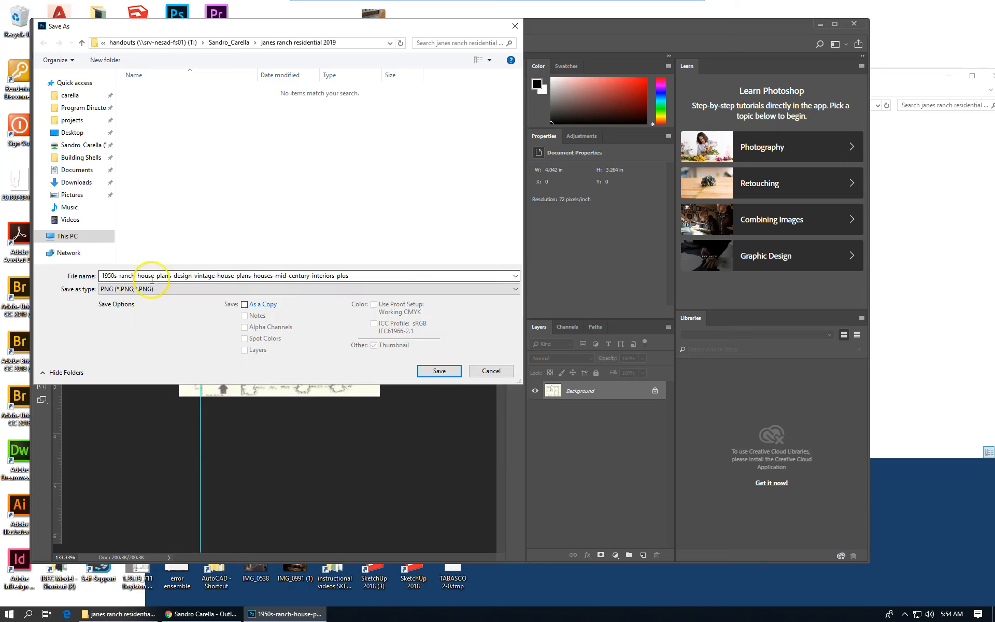
double_click(362, 275)
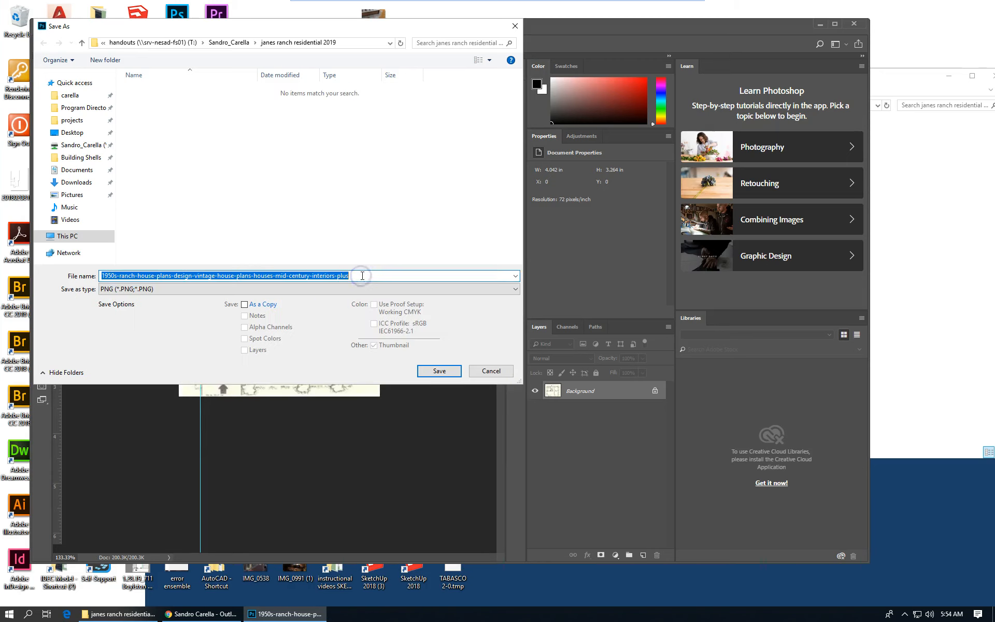
text(ranch pla)
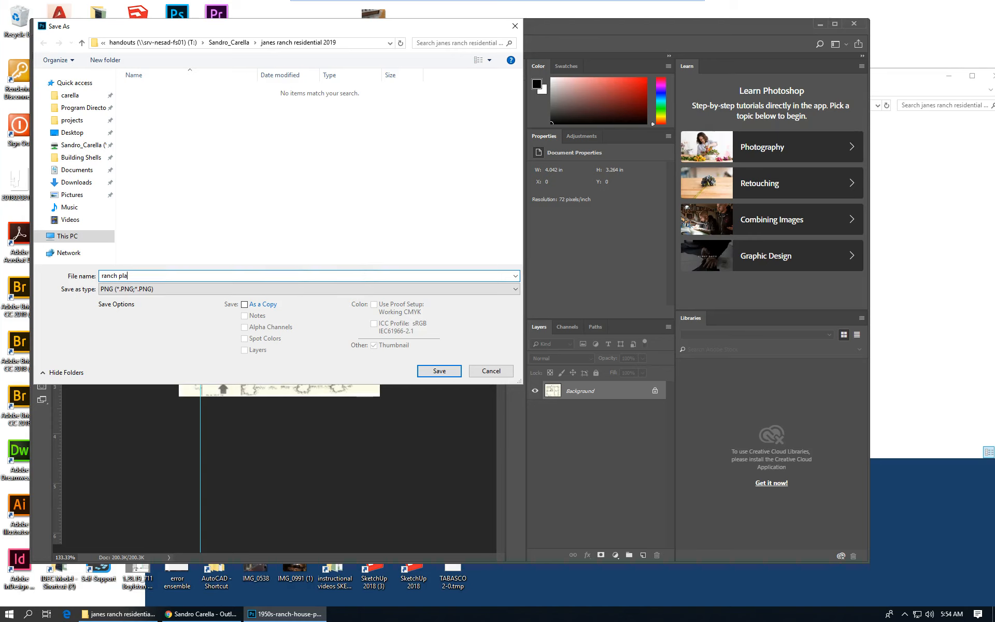
click(447, 372)
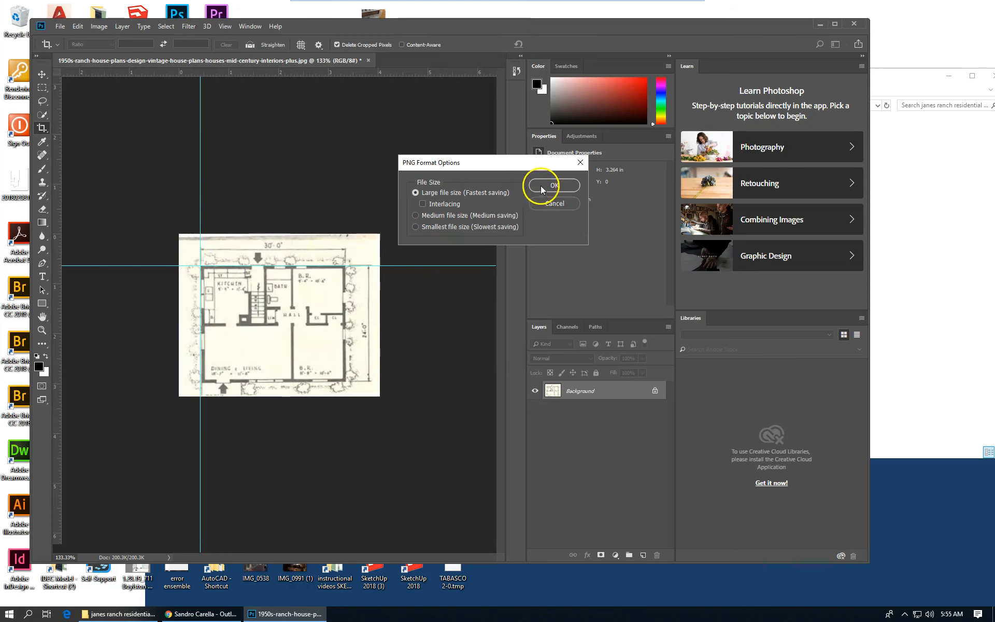
click(542, 188)
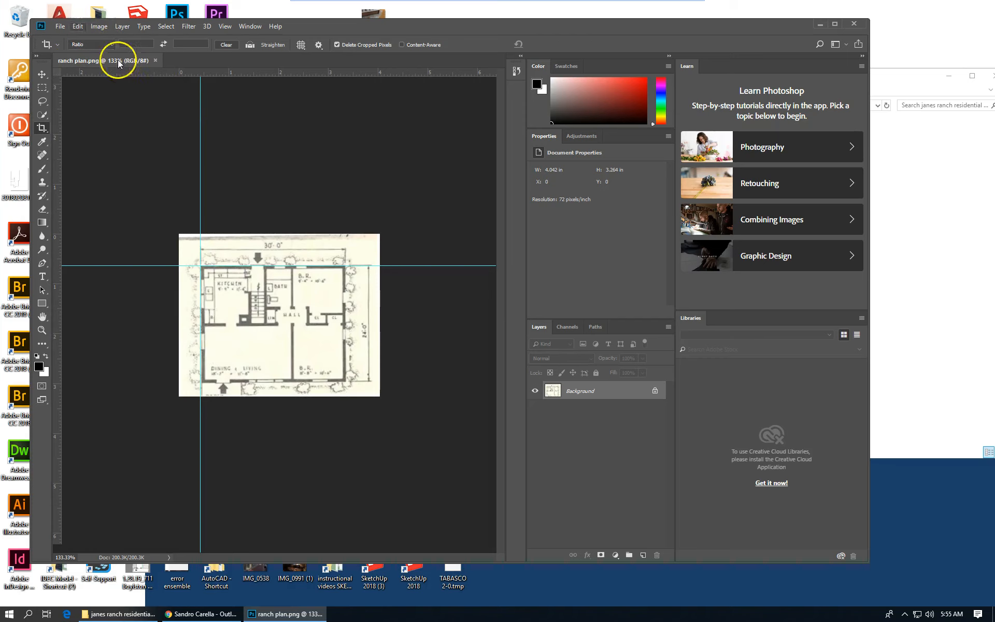
- Step backward through the rotation, guide and crop edits to restore the full original page image
click(61, 27)
click(78, 27)
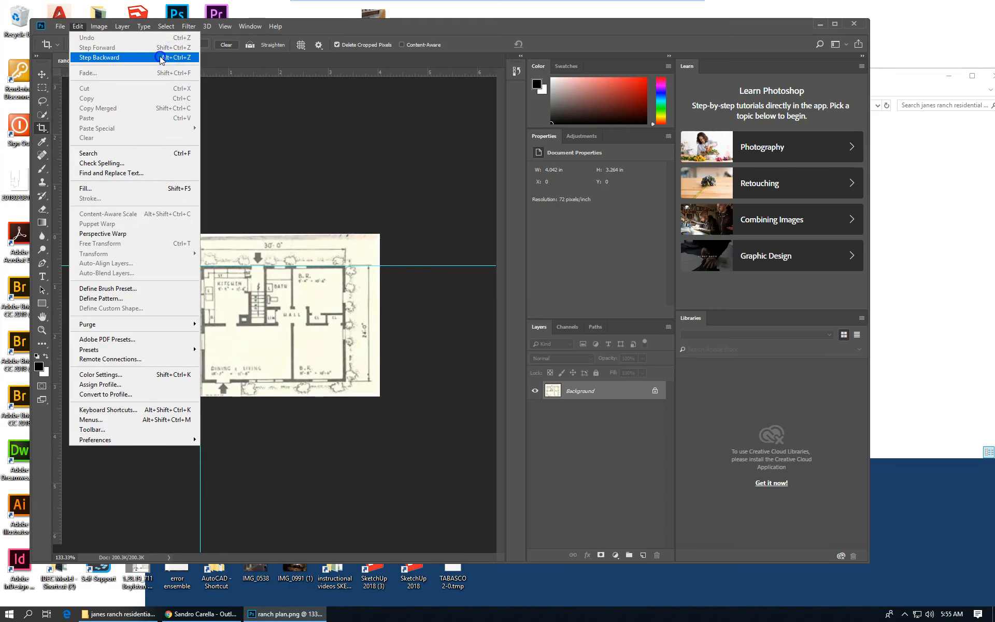
click(189, 58)
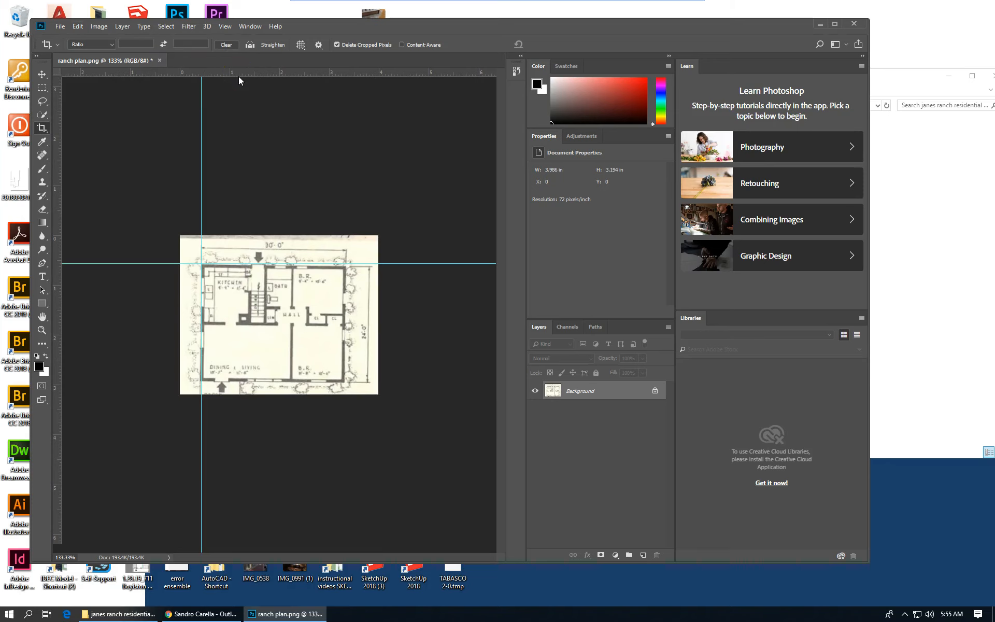
key(ctrl+alt+z)
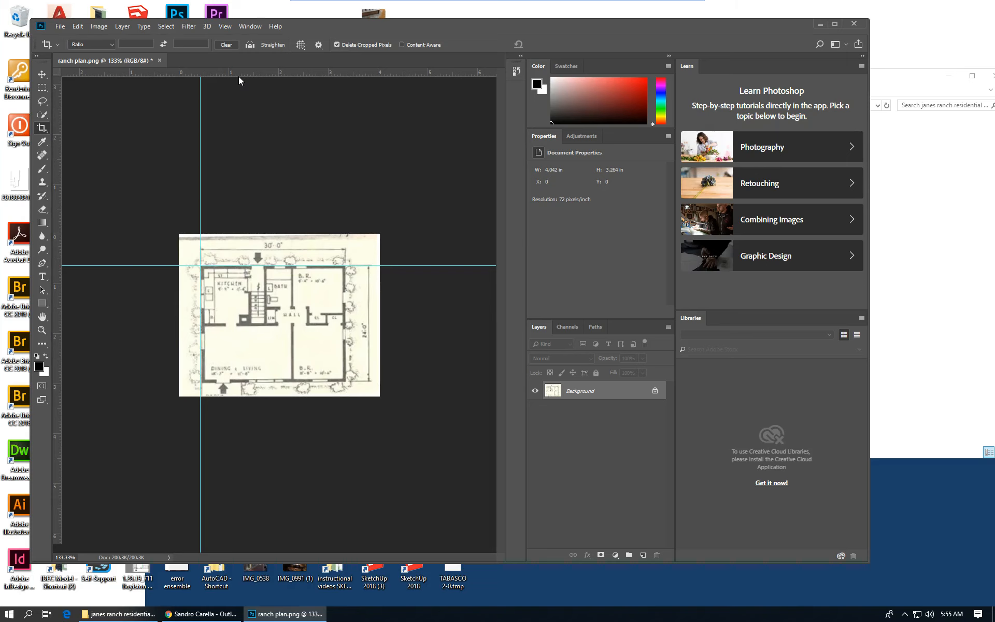
click(94, 28)
mouse_move(77, 26)
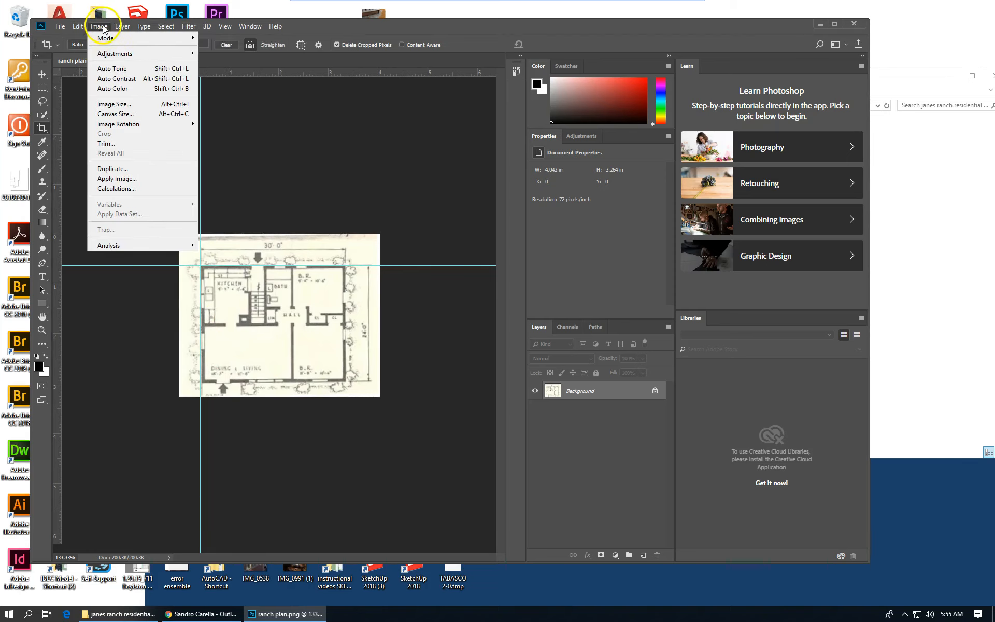
click(100, 58)
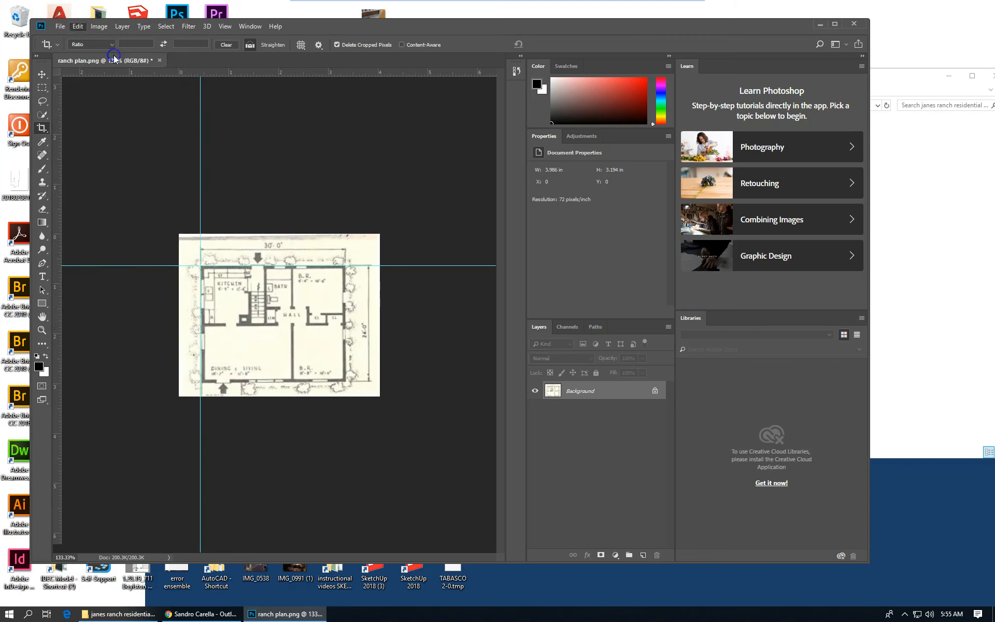
click(189, 78)
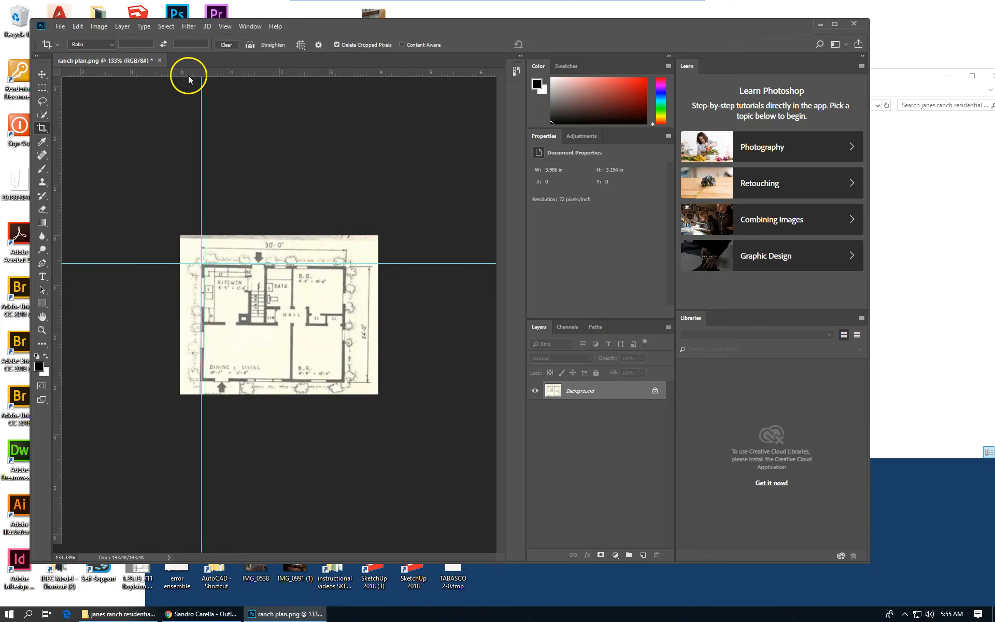
key(ctrl+alt+z)
key(ctrl+alt+z)
key(ctrl+alt+z)
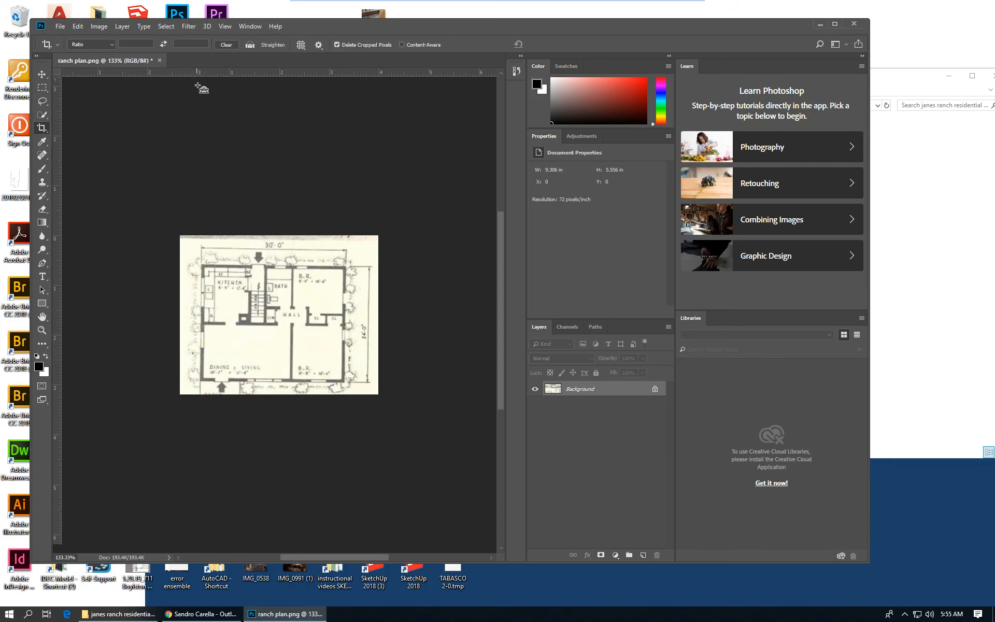
key(ctrl+alt+z)
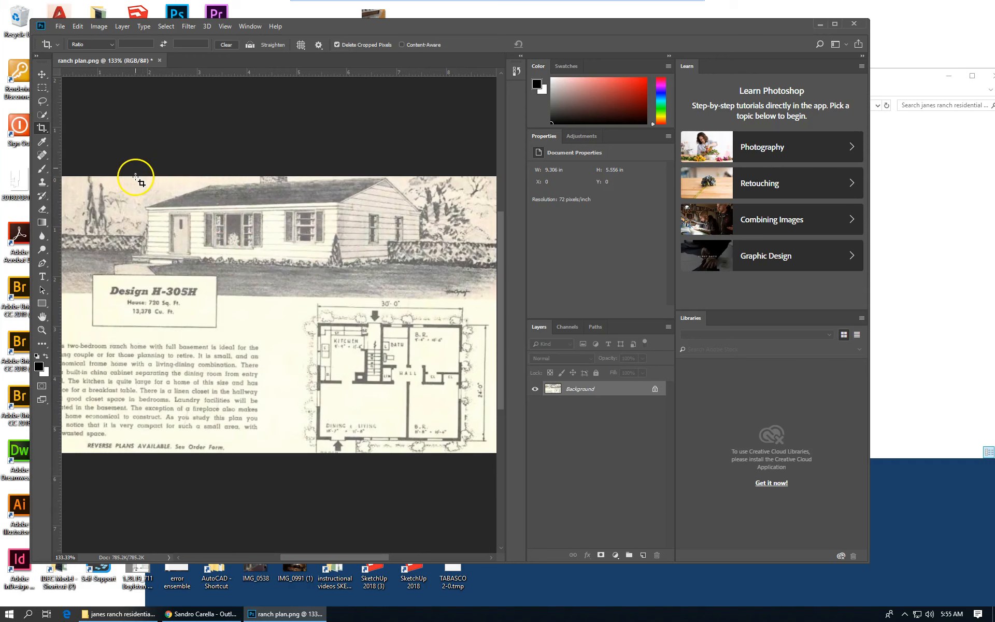
- Crop the page to the exterior house drawing above the description, about 6.8 by 2.4 in, including the "Design H-305H" caption
drag(135, 176, 421, 298)
mouse_move(137, 313)
mouse_down()
mouse_move(100, 313)
mouse_move(119, 314)
mouse_up()
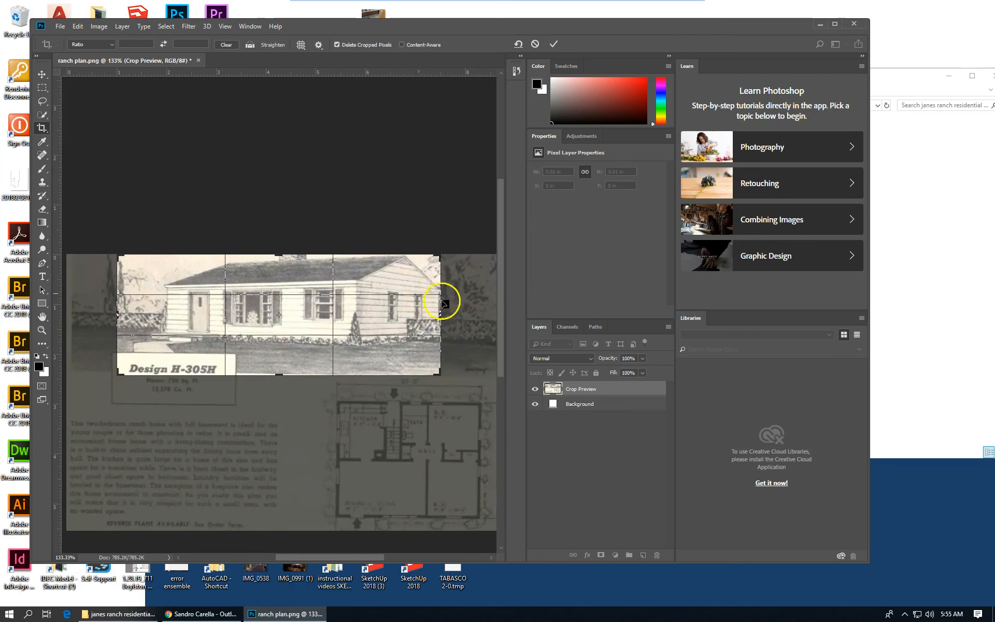
mouse_move(441, 314)
mouse_down()
mouse_move(455, 315)
mouse_move(446, 317)
mouse_up()
key(Return)
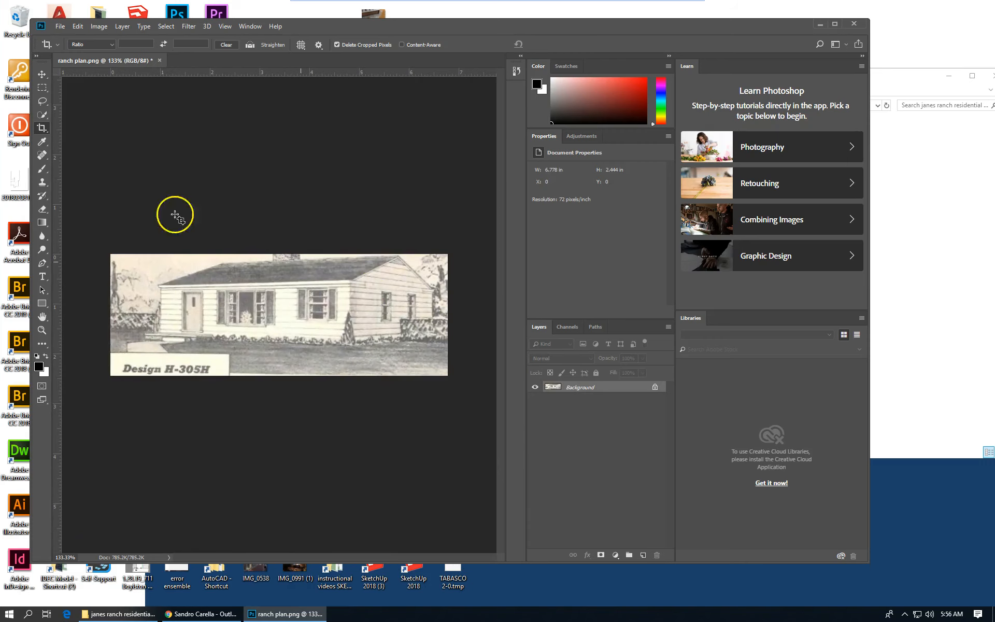
- Save the cropped house drawing as a PNG named "ranch elevation" with the large file size (fastest saving) option
click(60, 27)
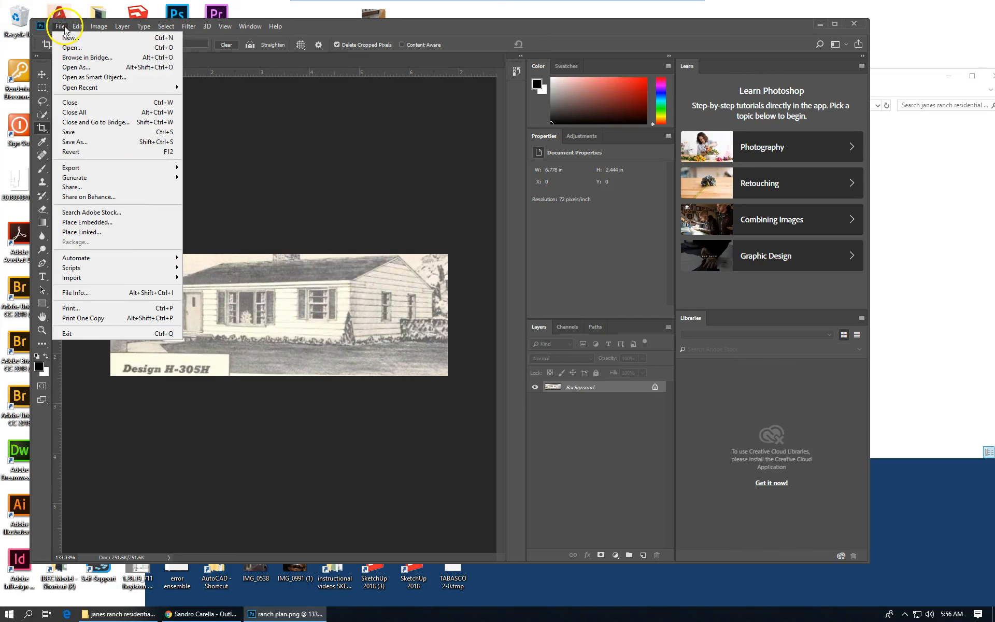
click(111, 142)
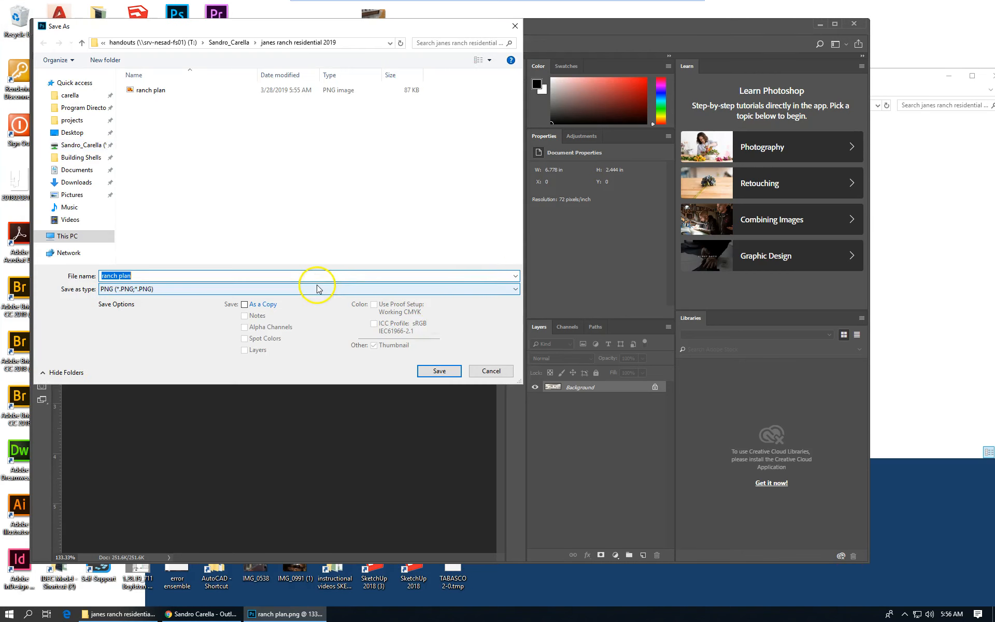
click(137, 275)
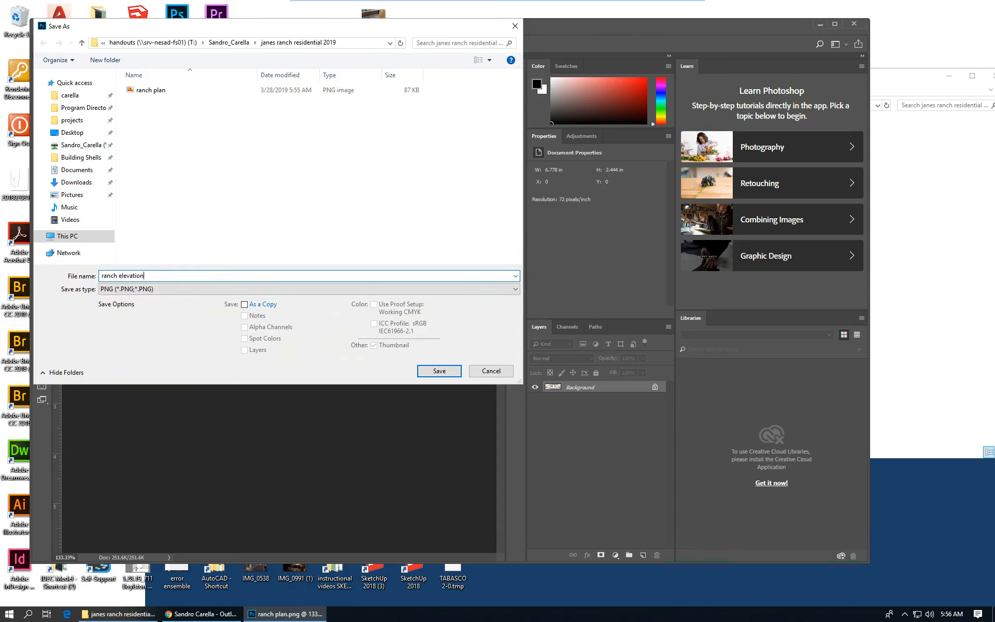
key(Return)
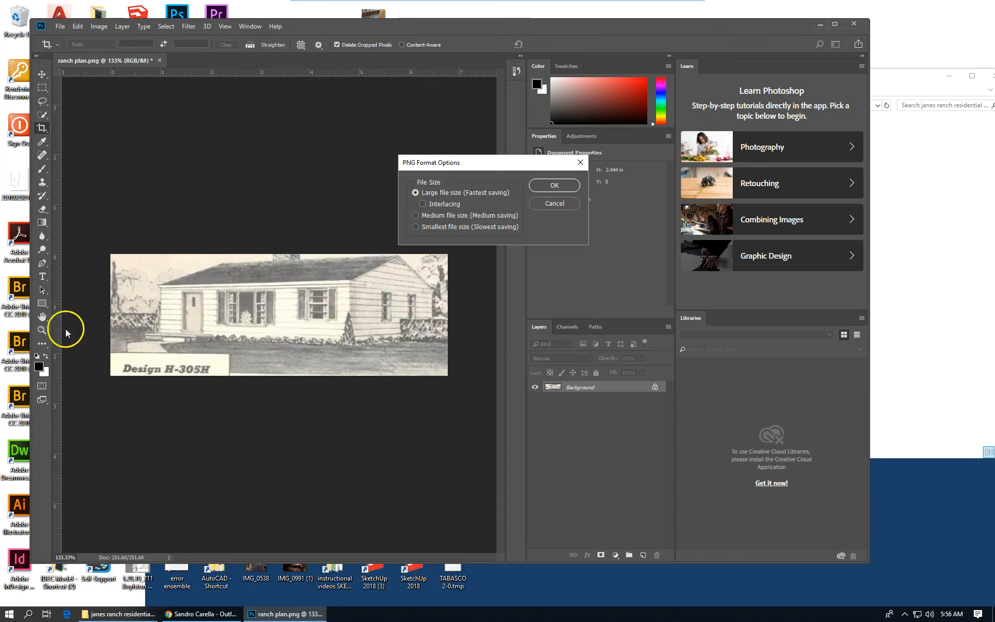
click(553, 185)
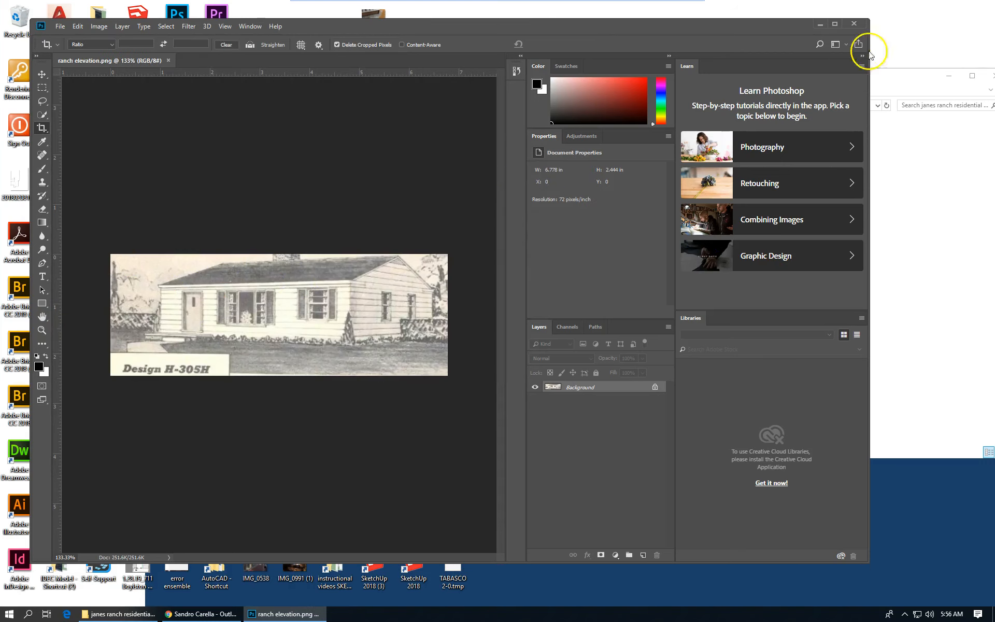
- Minimize Photoshop and launch SketchUp 2018, accepting its license agreement and starting a model with the default Architectural Design - Feet and Inches template
click(820, 23)
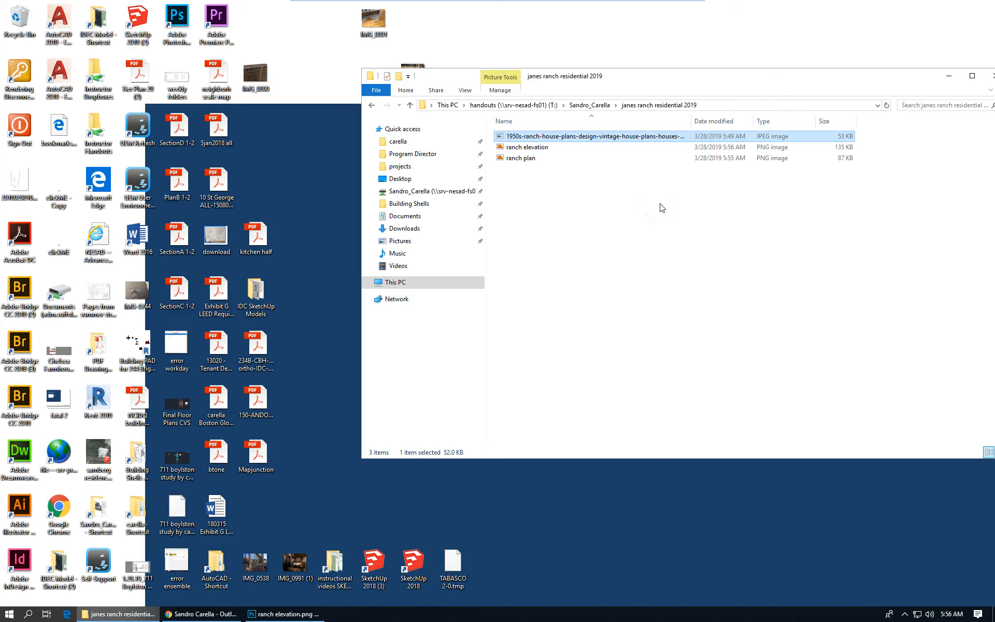
click(621, 218)
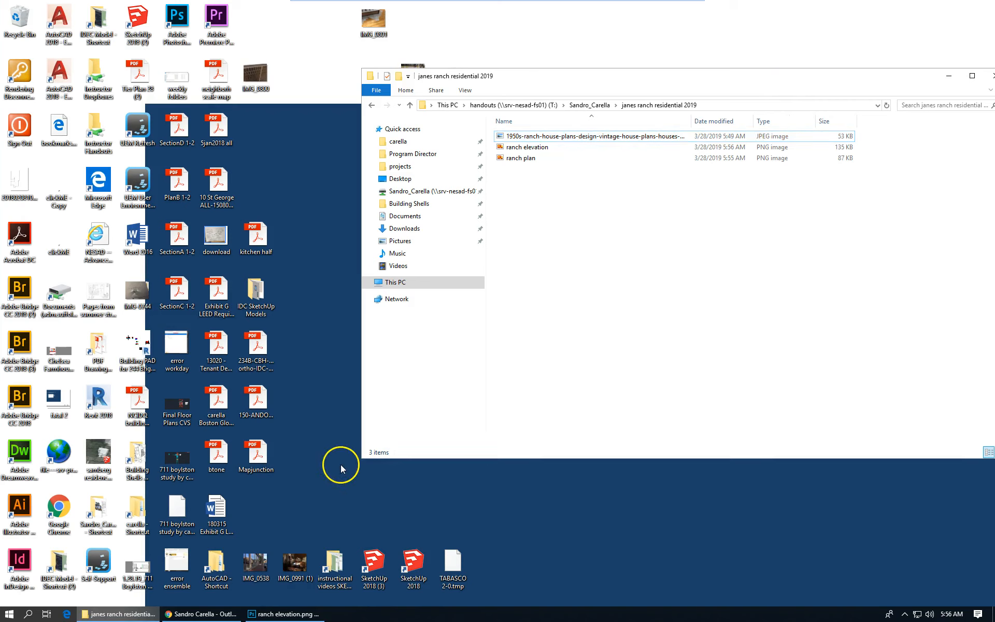
double_click(409, 555)
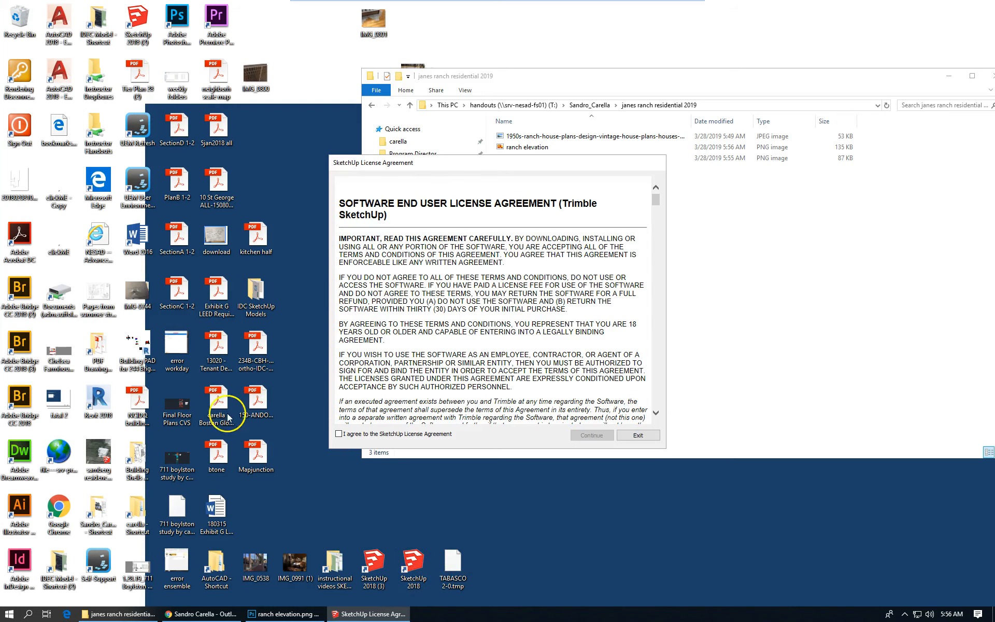
click(344, 435)
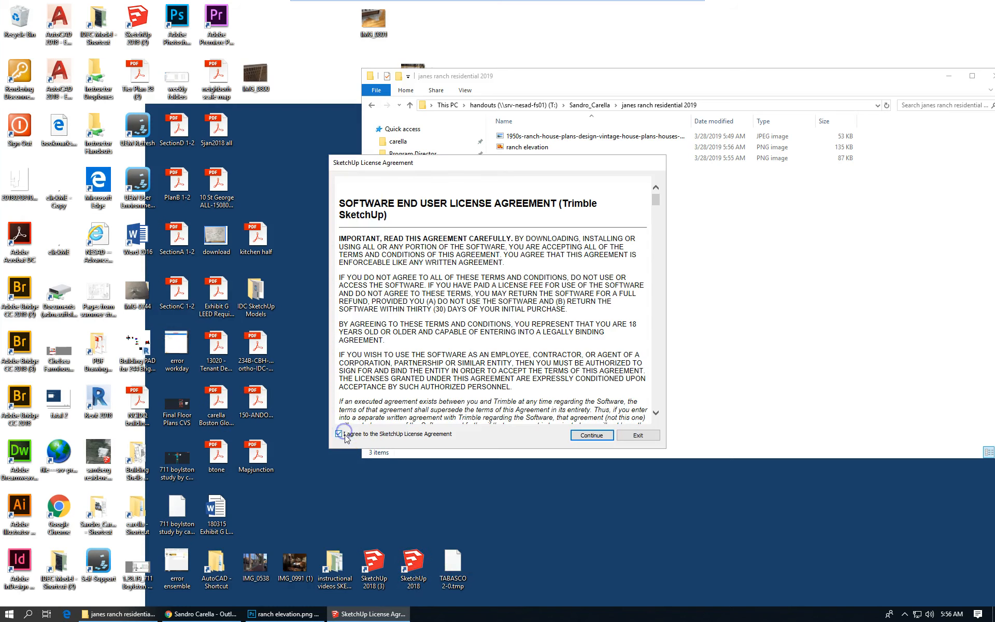
click(591, 435)
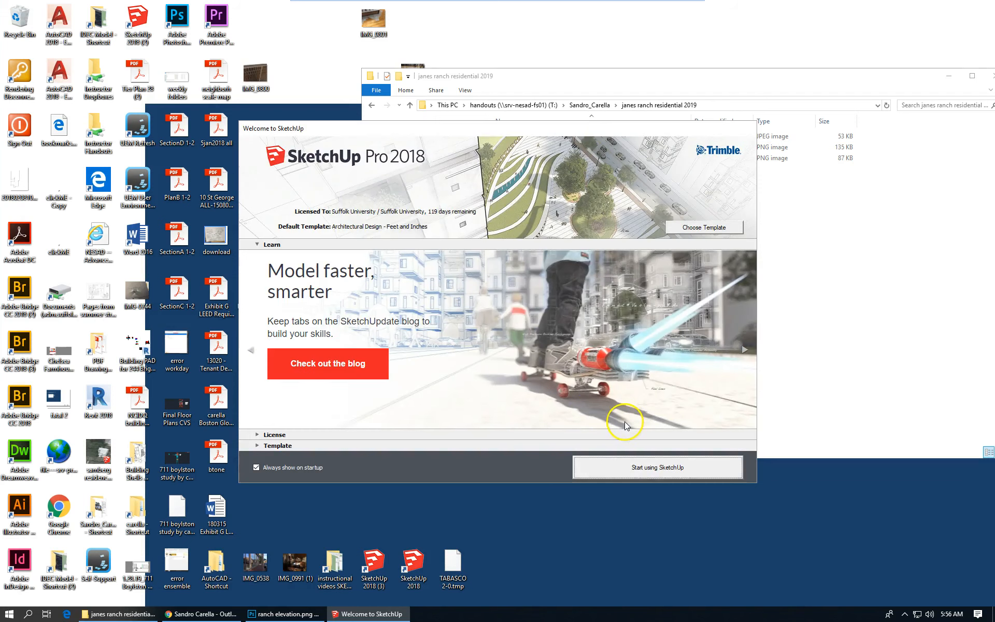
click(650, 467)
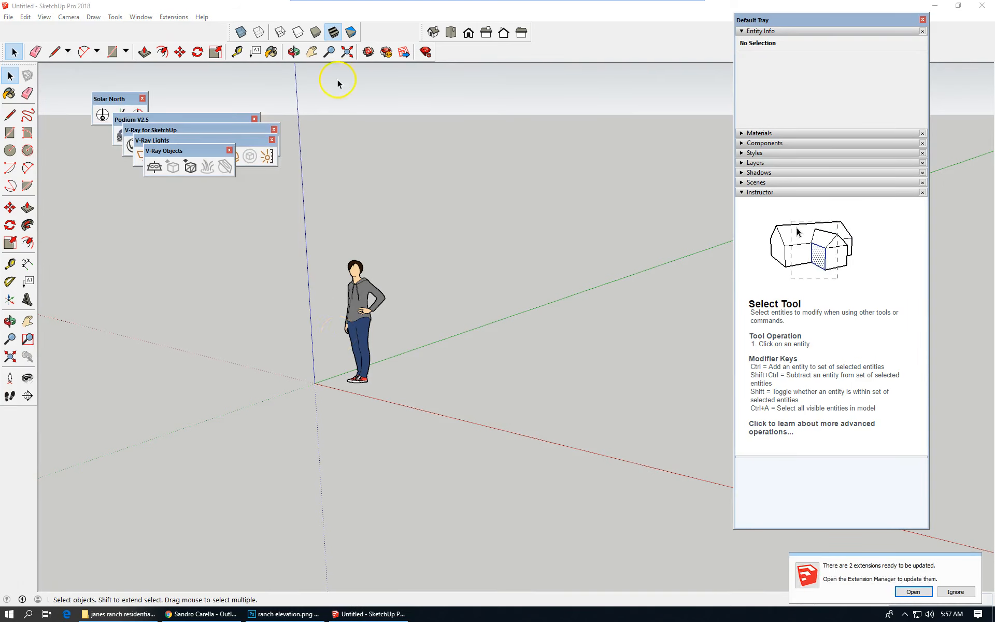
- Set the camera to Parallel Projection and switch the model to the Top view
click(45, 17)
mouse_move(66, 20)
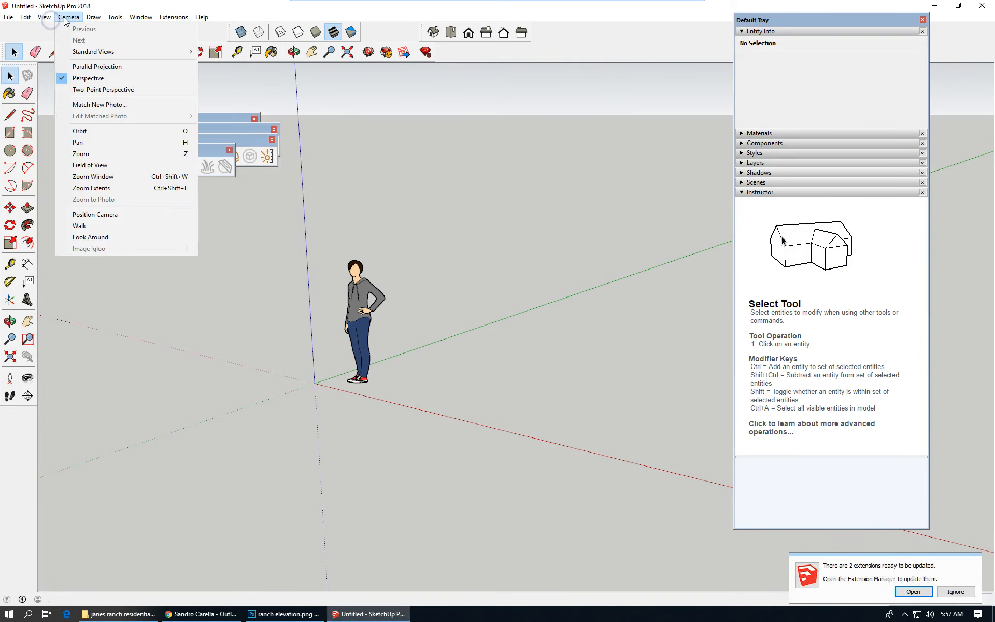
click(107, 66)
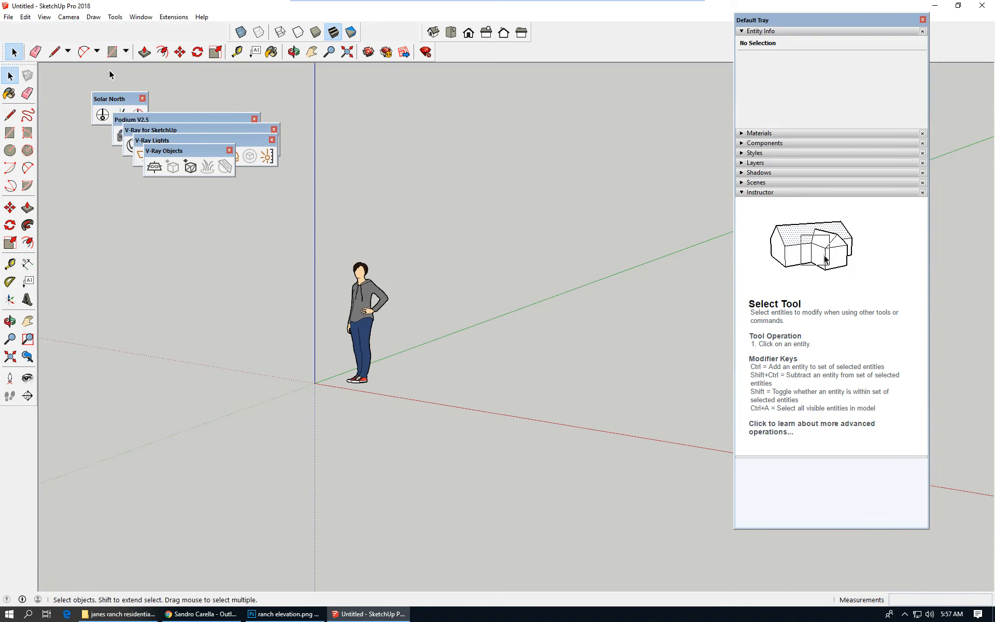
click(361, 157)
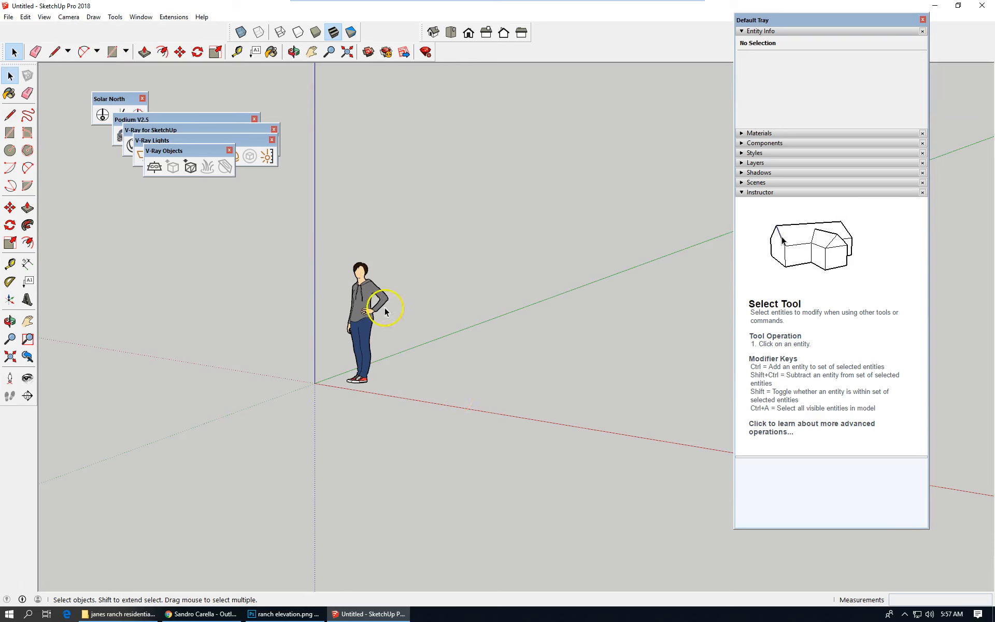
scroll(271, 371, down, 2)
scroll(311, 337, up, 5)
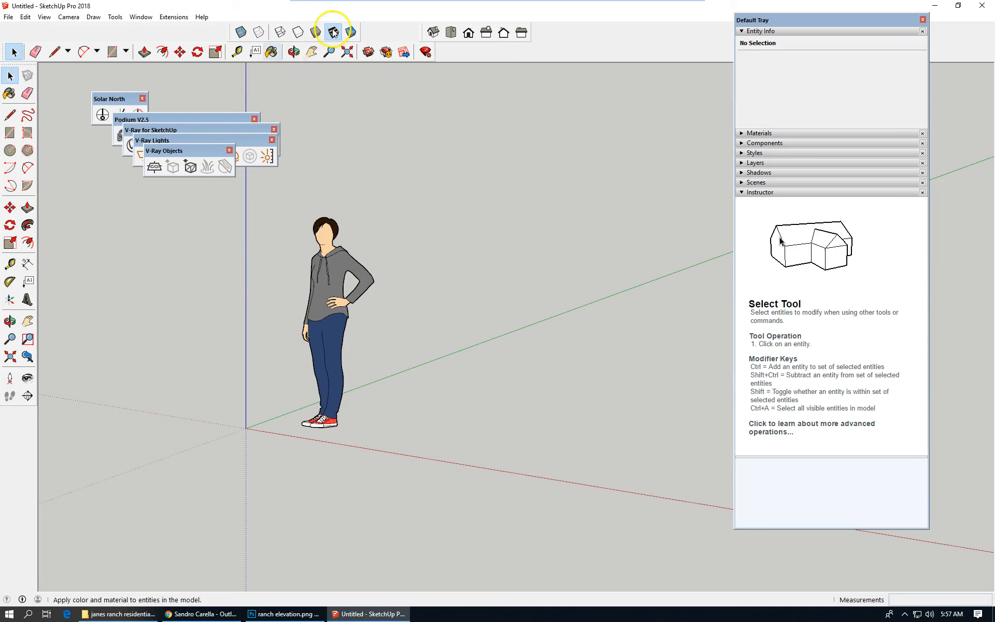
click(453, 33)
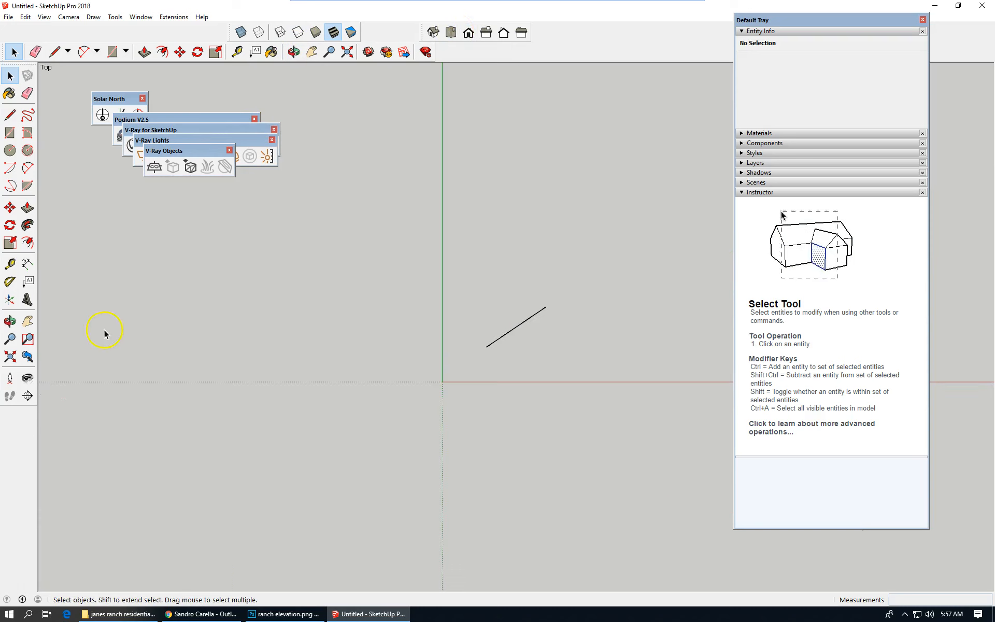
- Start a file import and browse the handouts network drive to the "janes ranch residential 2019" folder
click(8, 17)
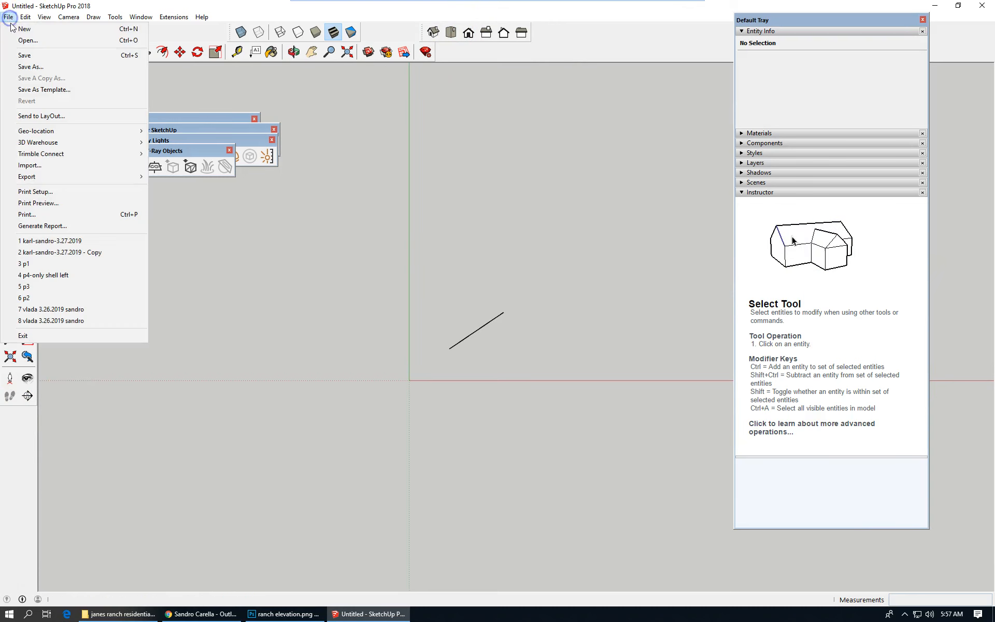
click(112, 166)
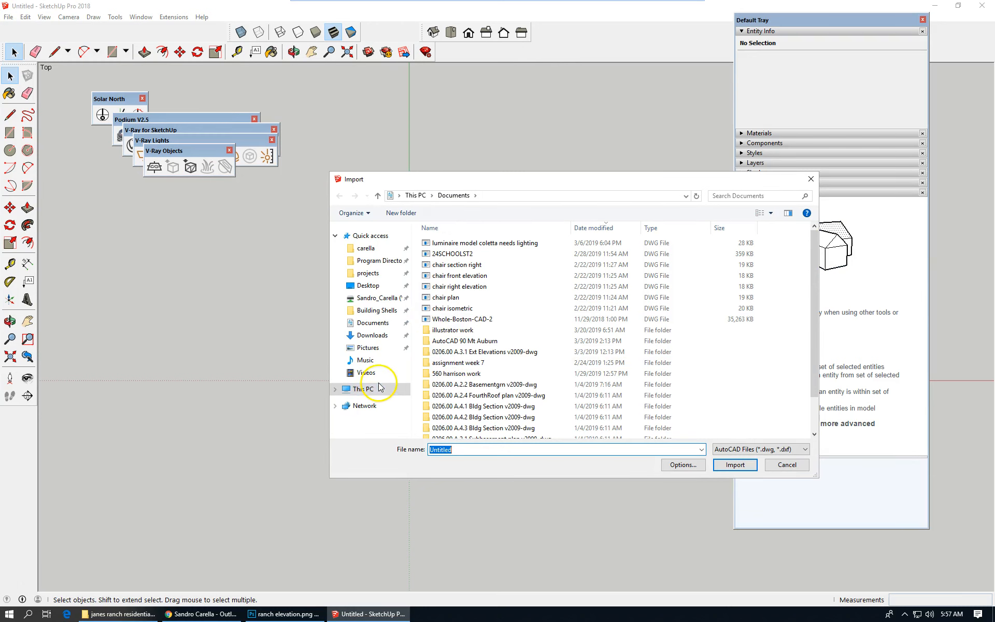
click(379, 387)
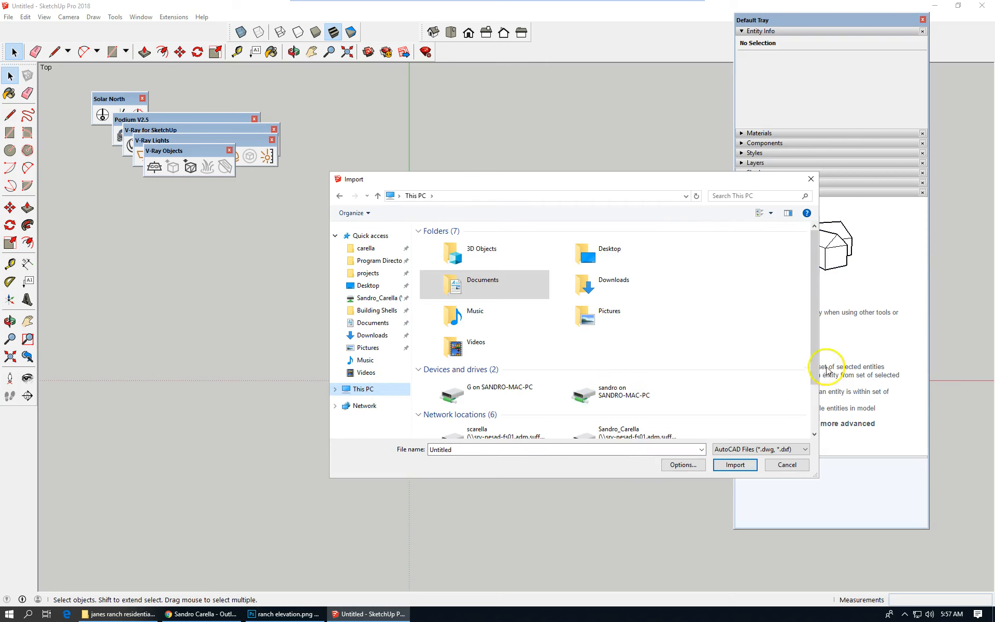
scroll(816, 368, down, 1)
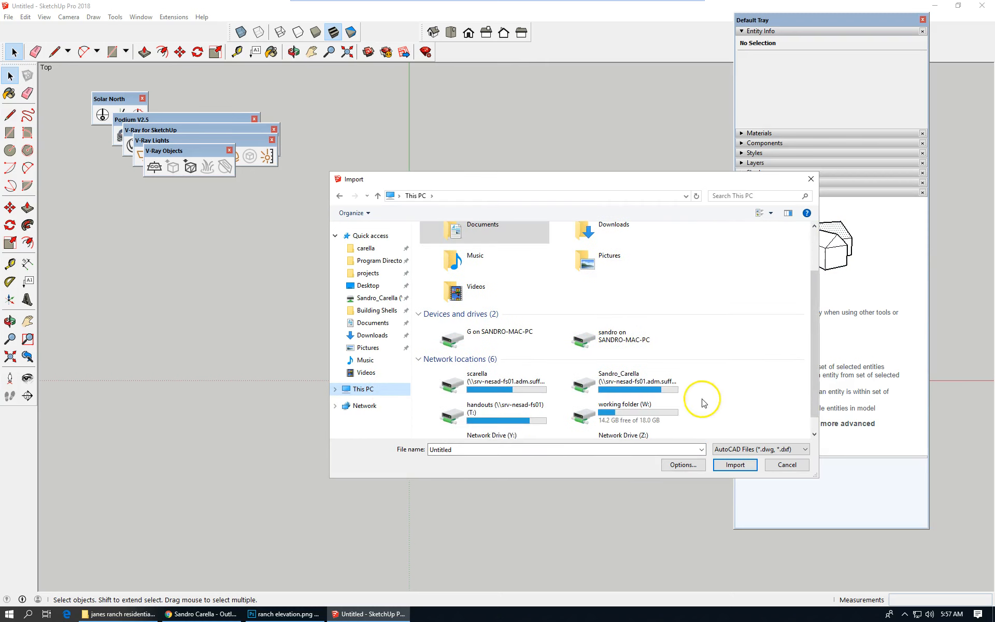
double_click(494, 413)
scroll(494, 414, down, 5)
double_click(469, 380)
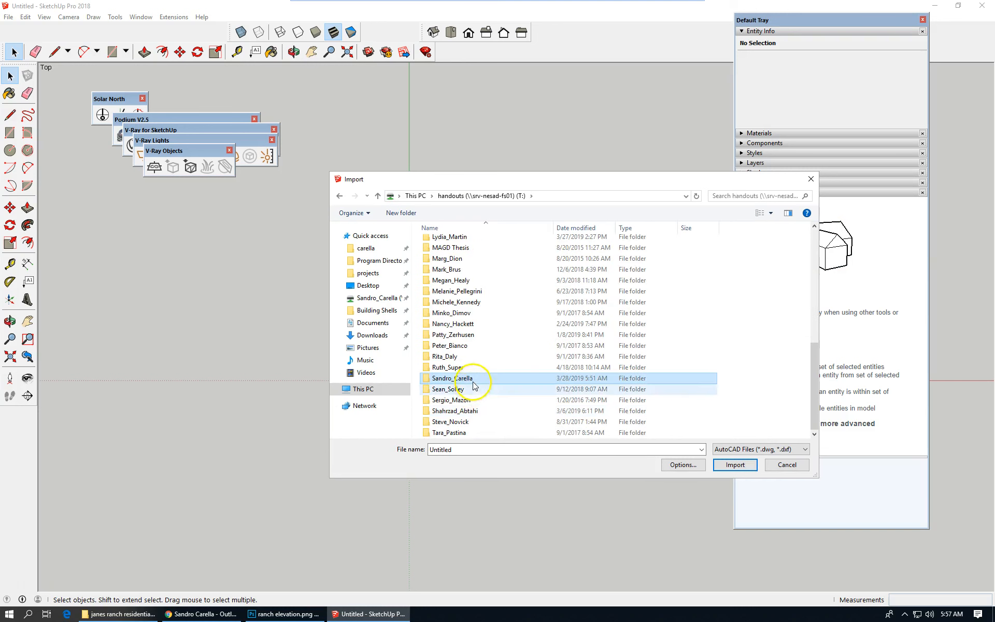
scroll(533, 332, down, 4)
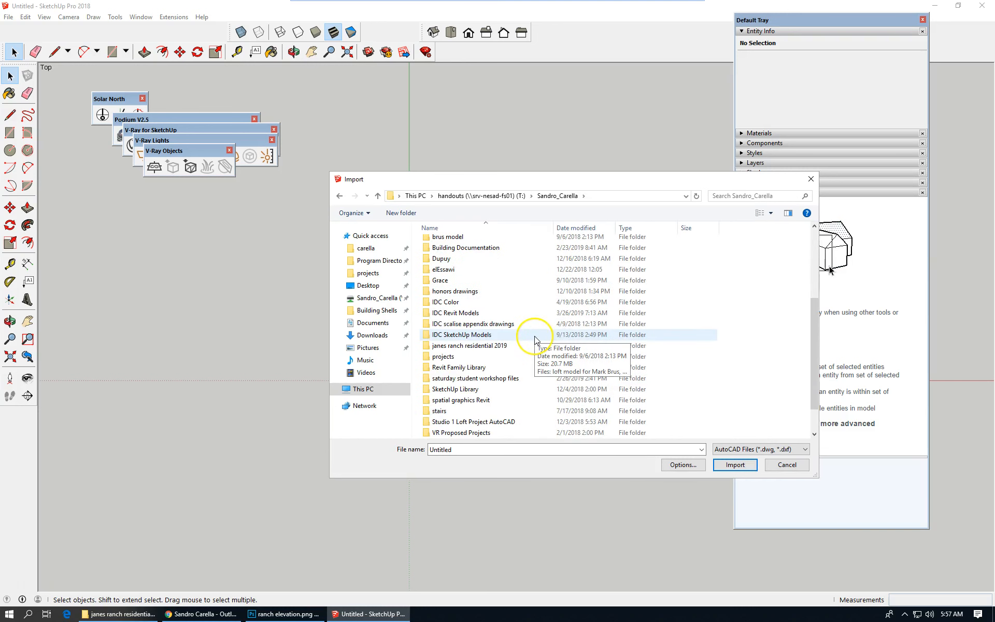
double_click(481, 345)
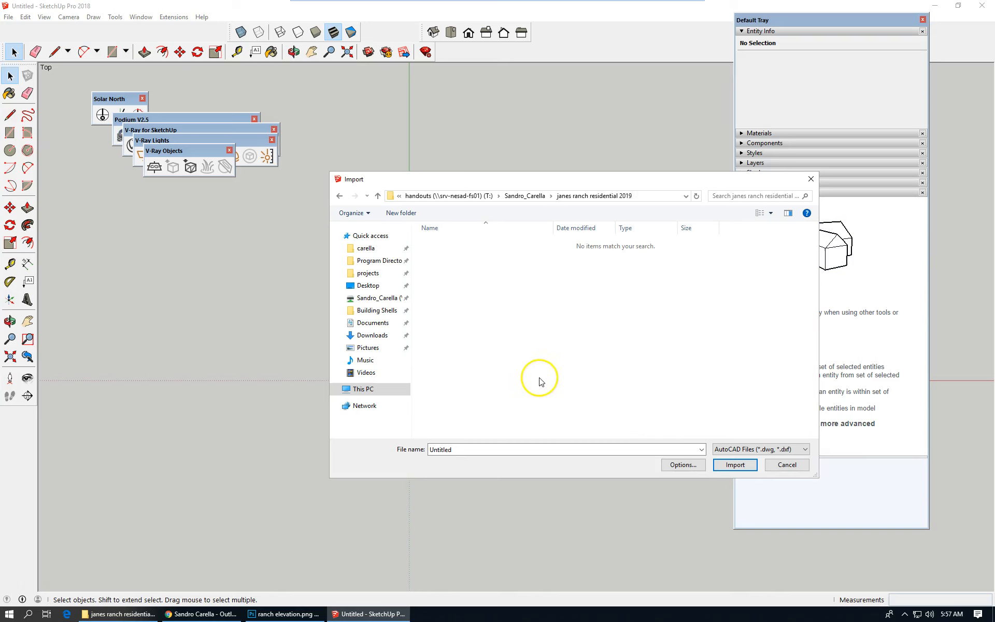
- Import the PNG "ranch plan" as an image and place it upright across the green axis, above the red axis
click(755, 449)
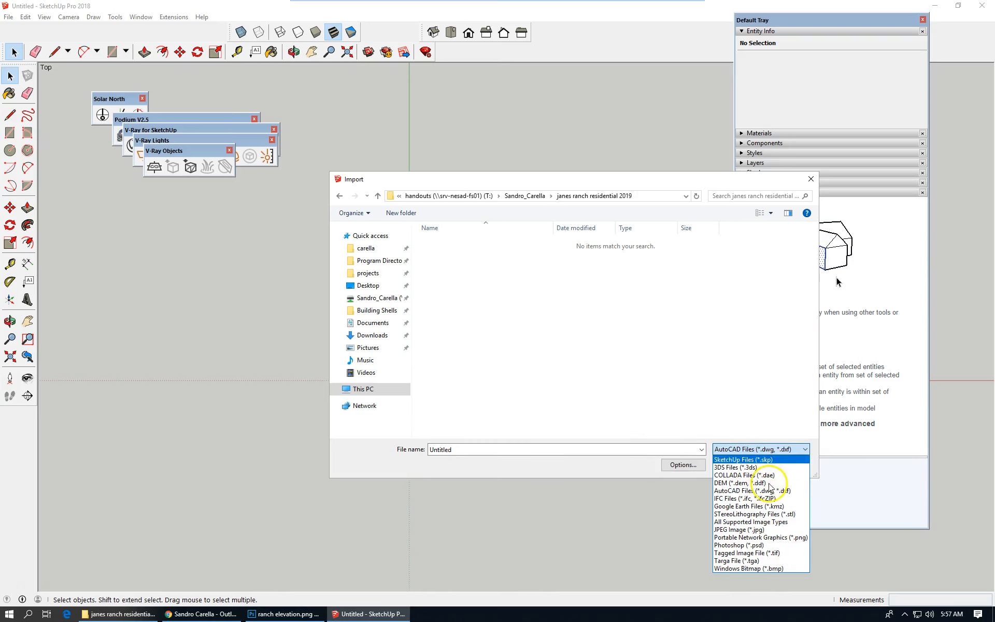
click(762, 538)
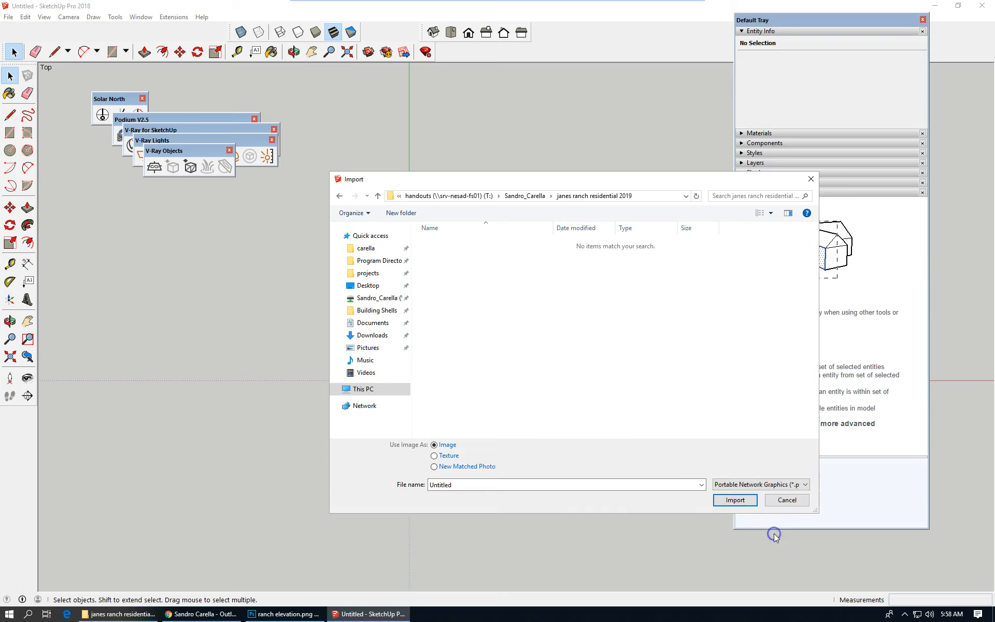
click(457, 255)
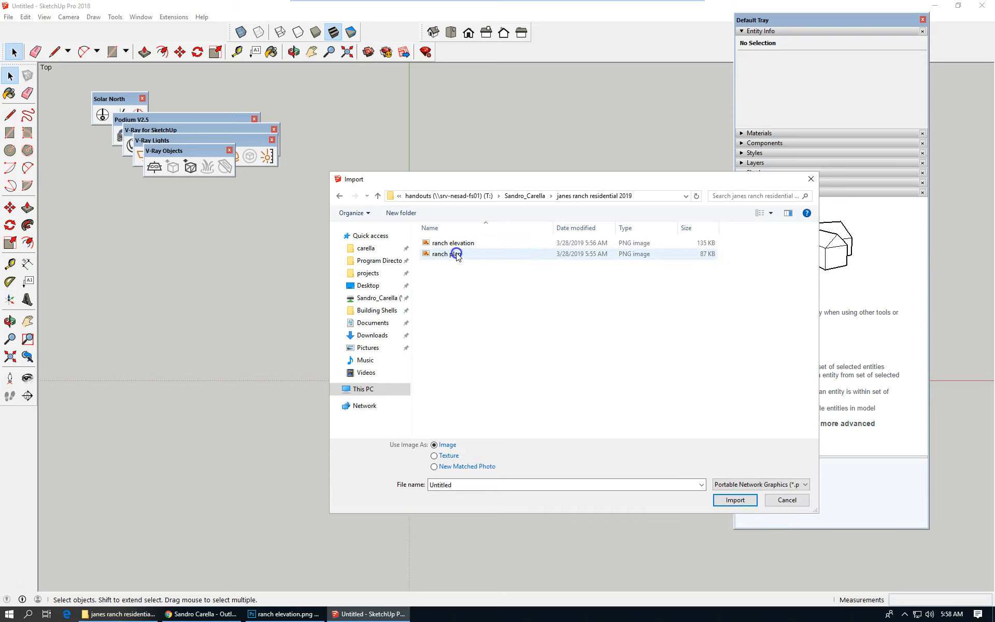
click(734, 500)
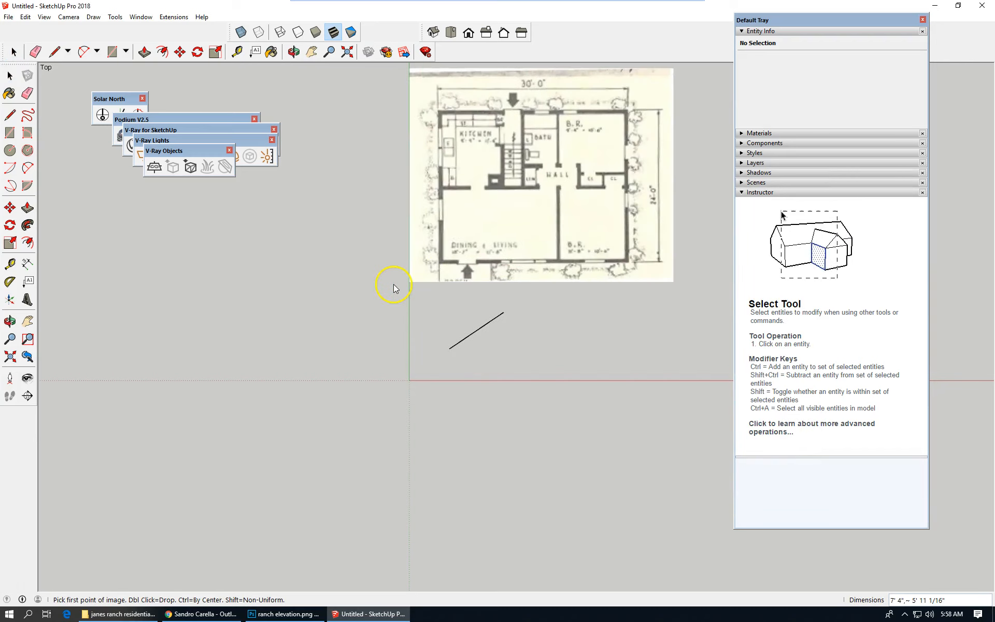
click(393, 284)
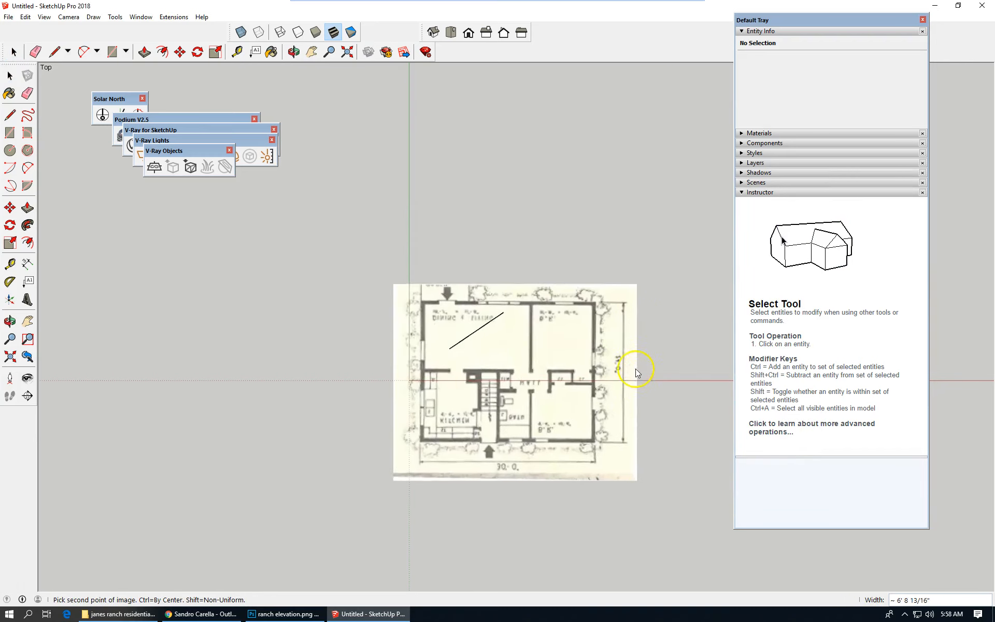
click(658, 178)
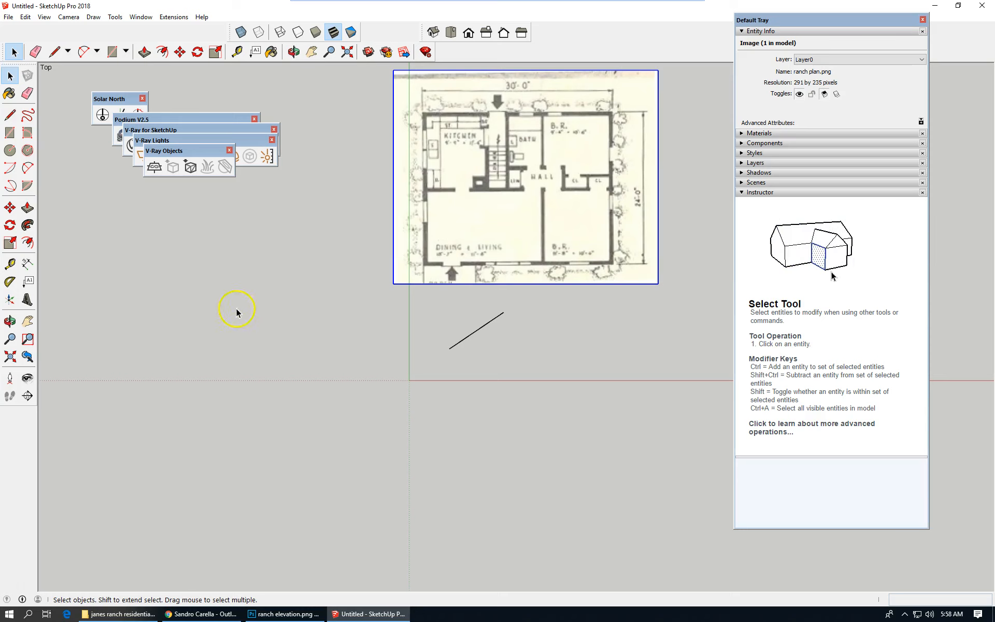
- Explode the imported floor plan image into separate editable geometry
click(440, 152)
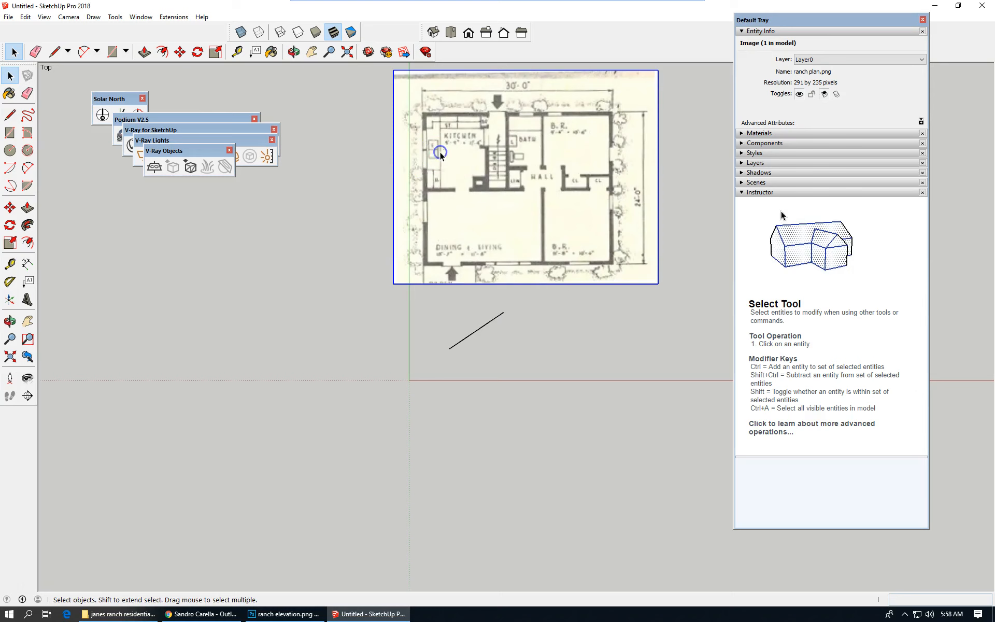
click(605, 323)
click(498, 151)
right_click(499, 151)
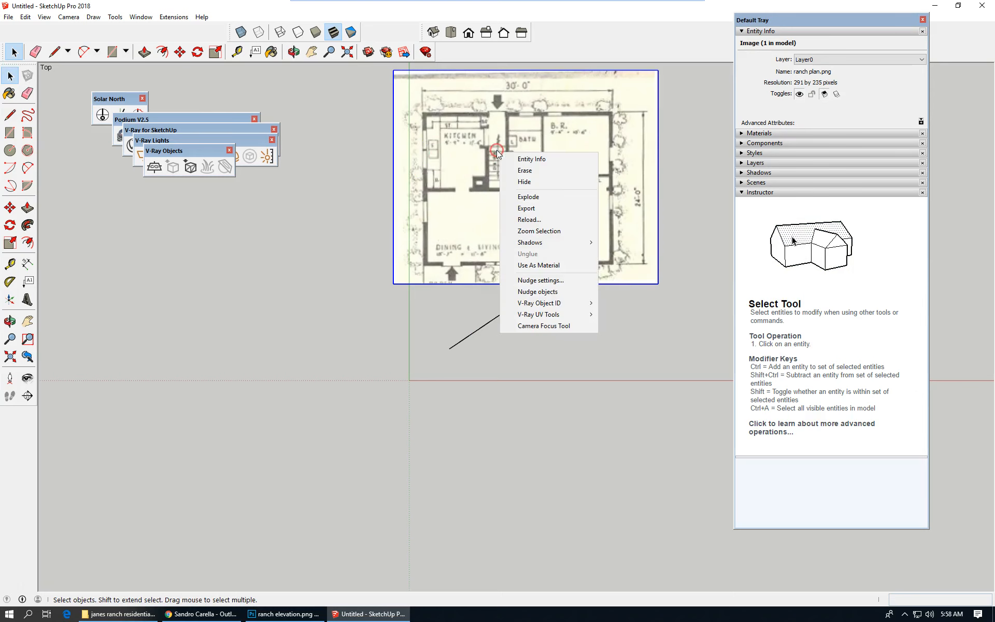
click(551, 201)
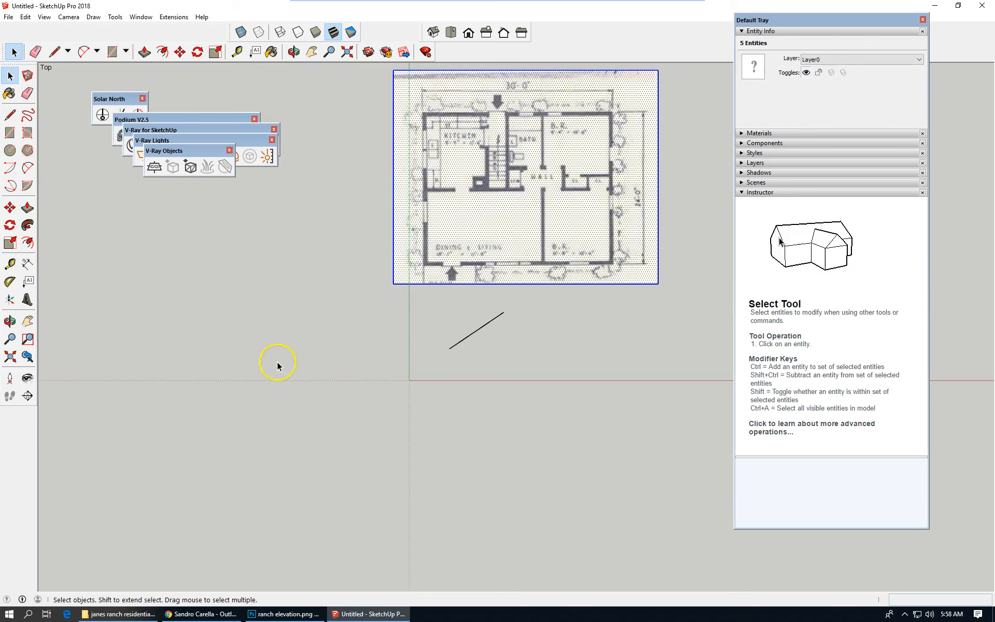
- Group the exploded floor plan's face and edges, and open the group for editing
scroll(280, 357, down, 3)
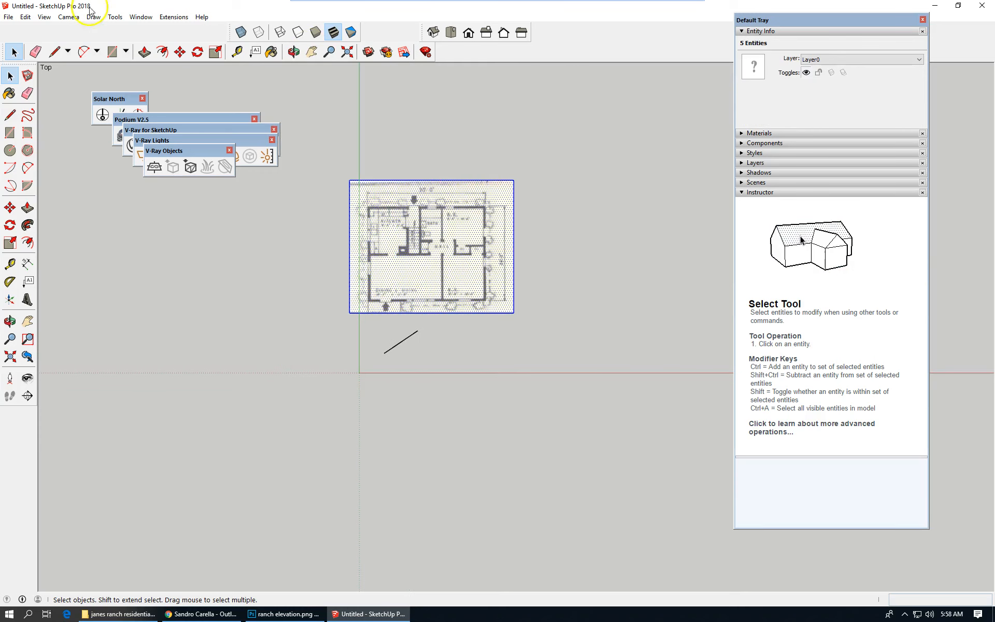
click(25, 17)
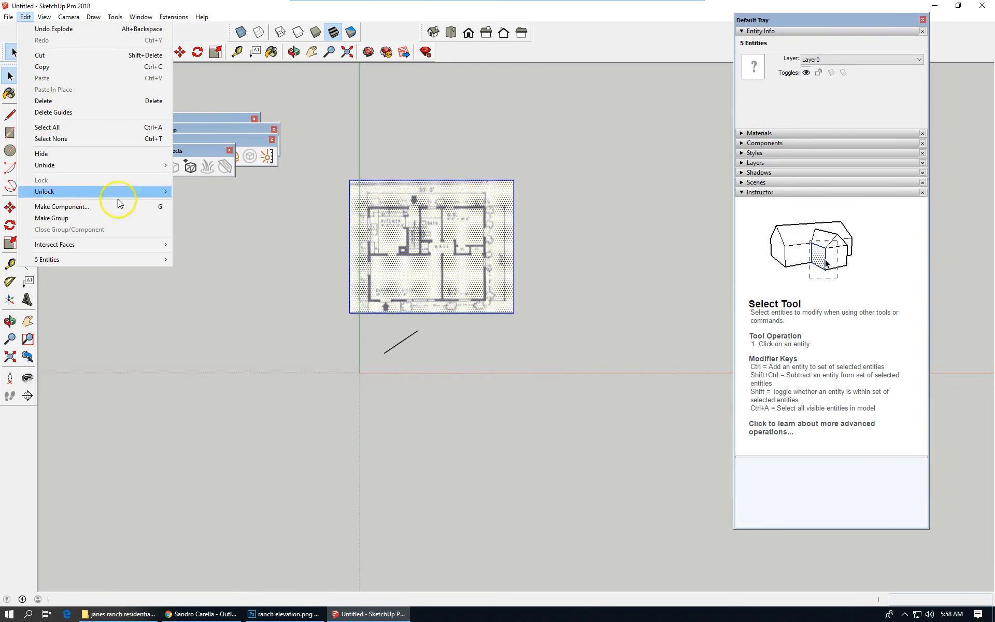
click(82, 217)
scroll(466, 241, up, 2)
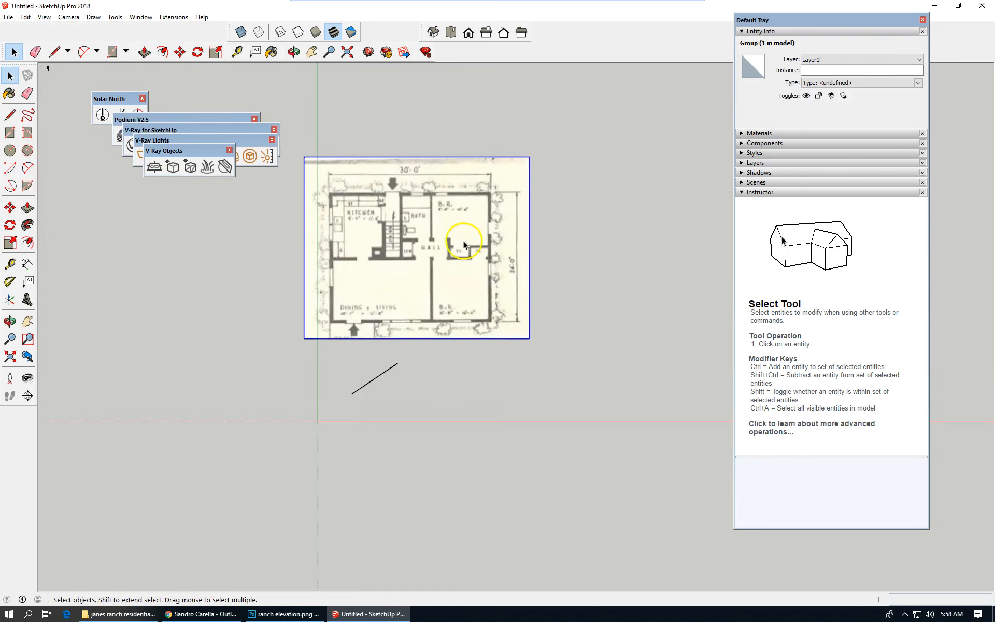
double_click(462, 243)
click(432, 231)
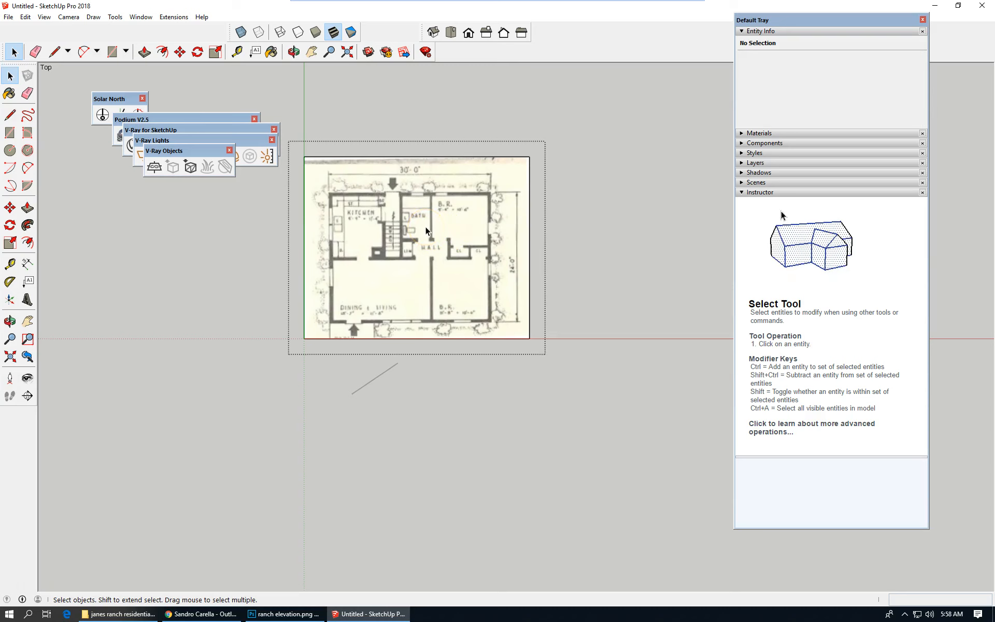
scroll(379, 181, up, 1)
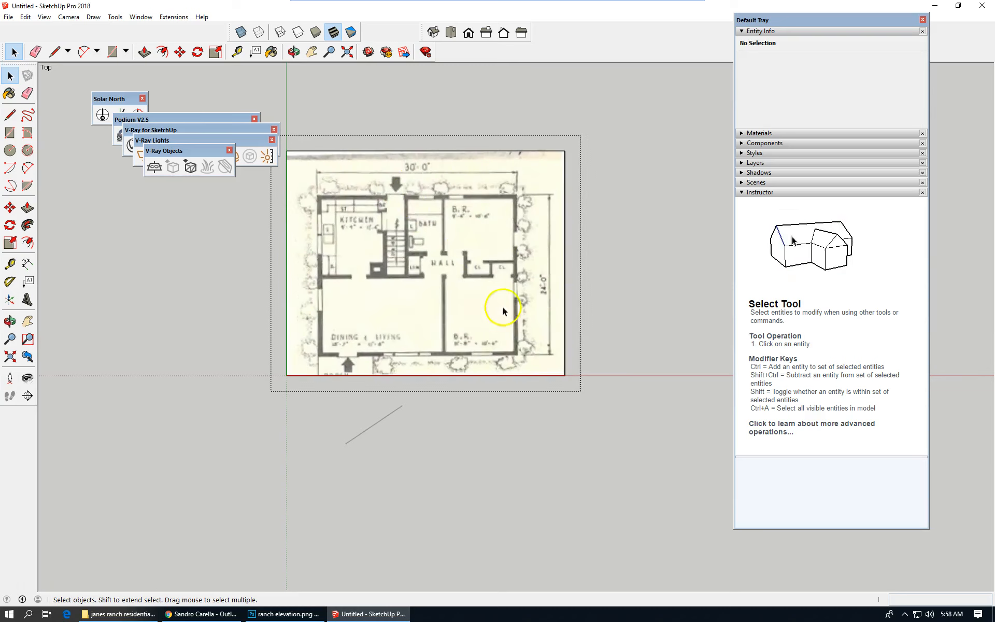
scroll(518, 363, down, 1)
scroll(301, 241, up, 1)
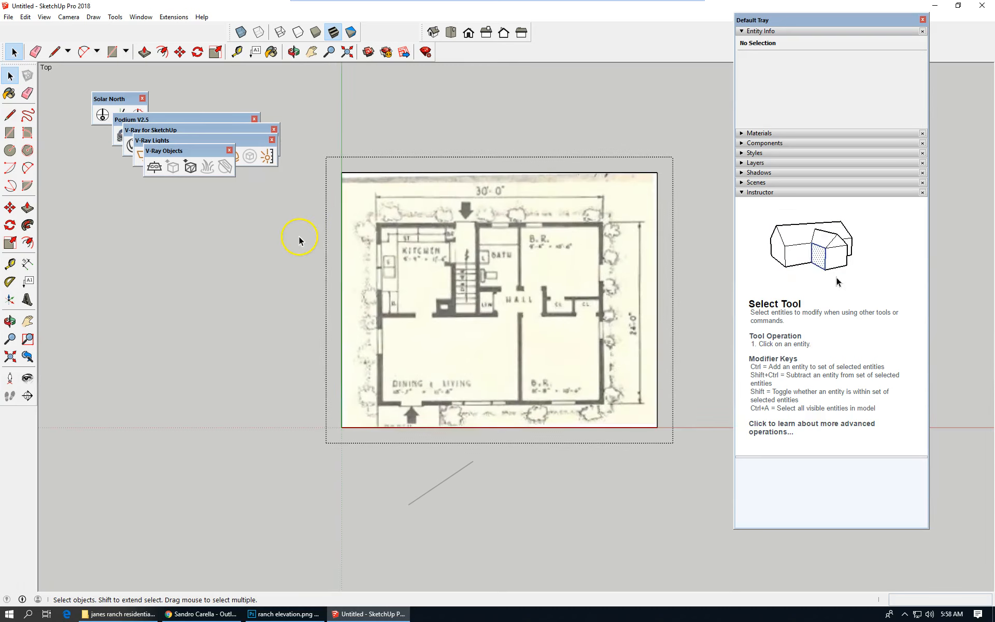
- Resize the plan group with the Tape Measure by setting the overall width between the 30'-0" dimension's extension lines to 30'
click(10, 264)
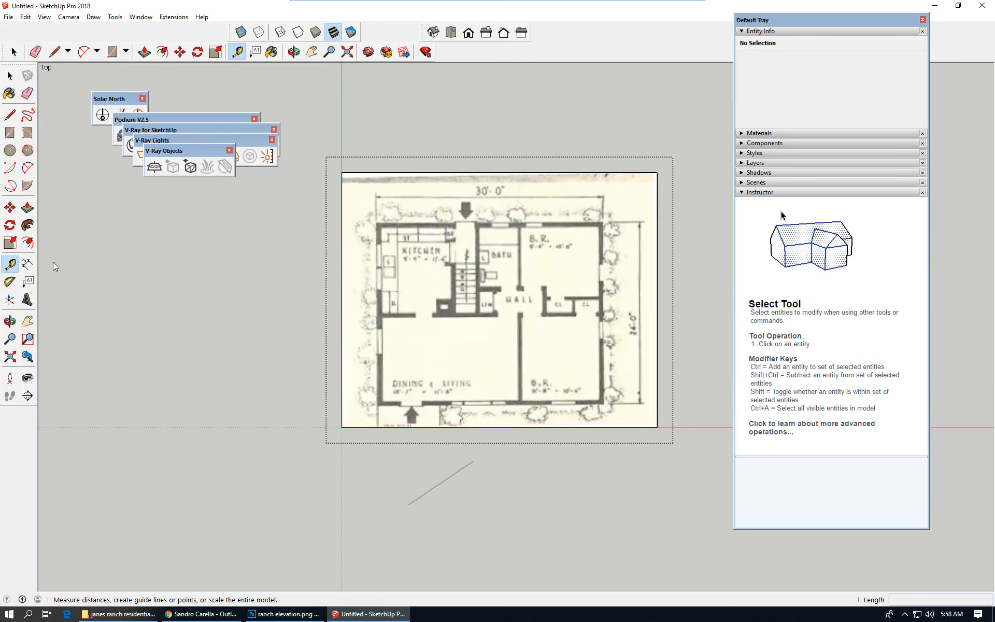
scroll(363, 212, up, 2)
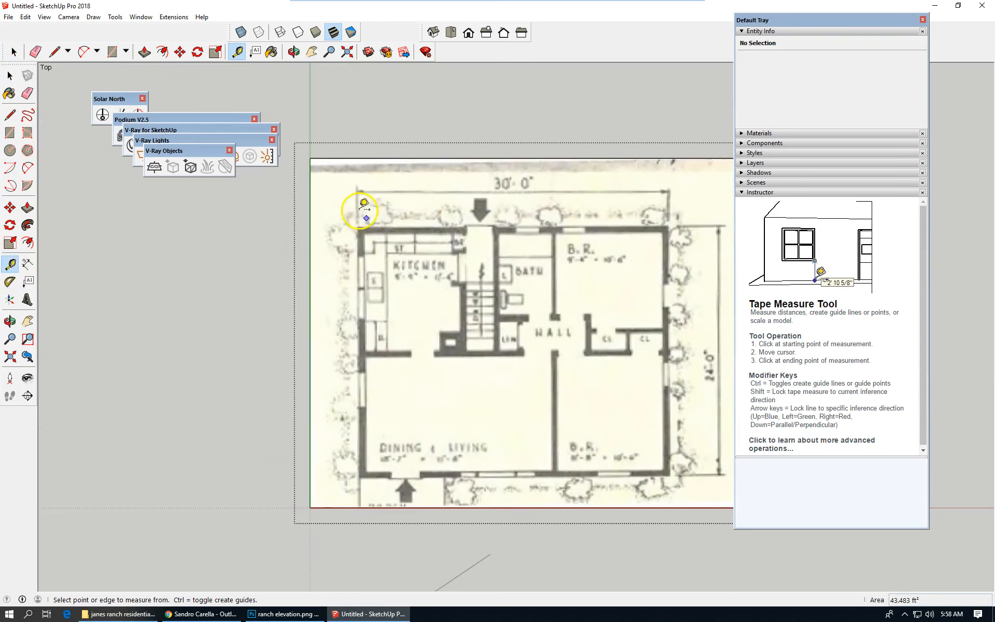
click(357, 205)
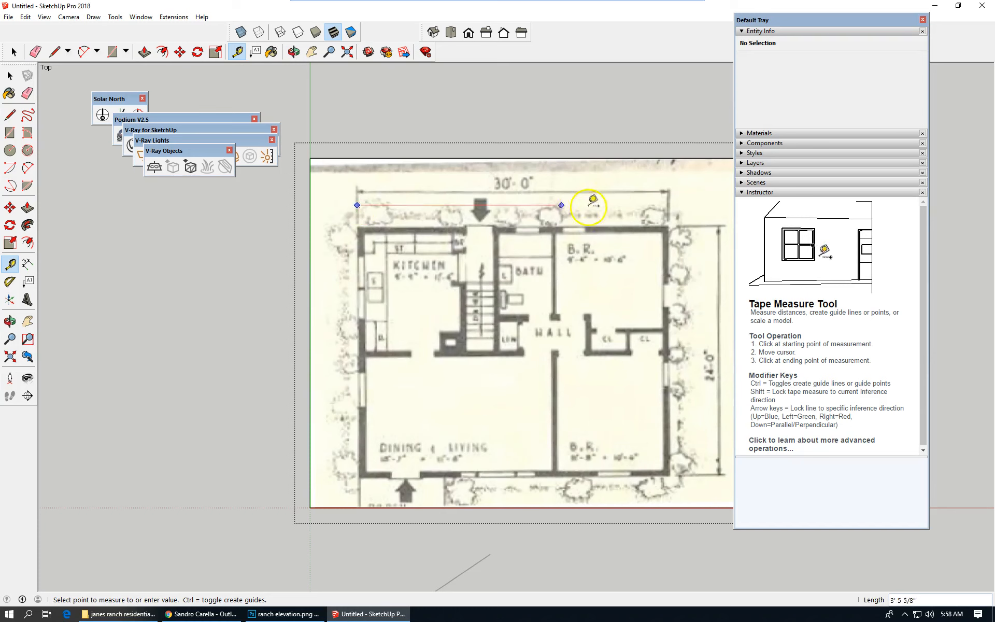
click(669, 204)
text(30)
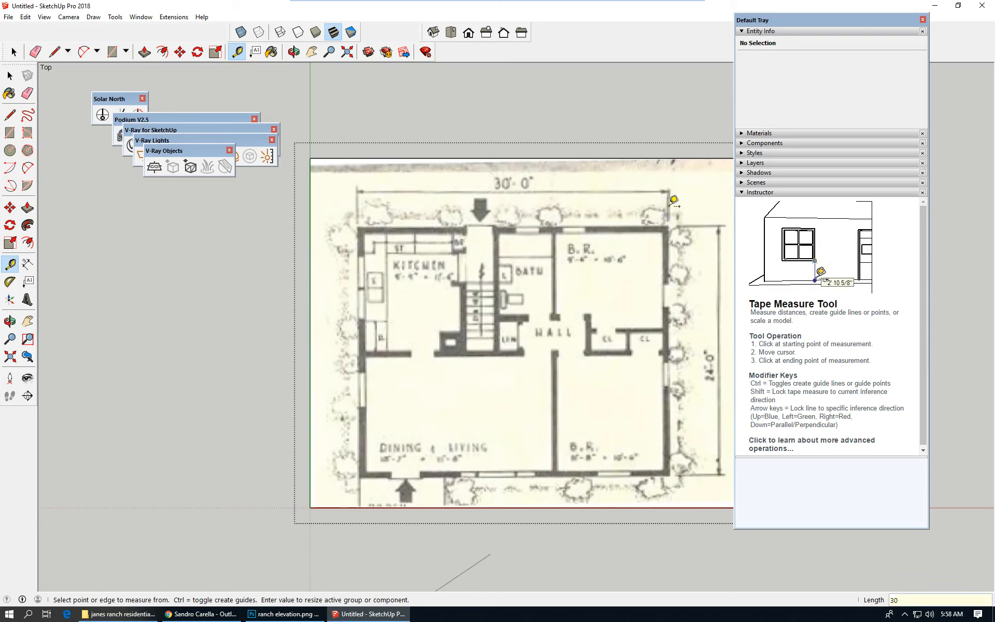
text(')
key(Return)
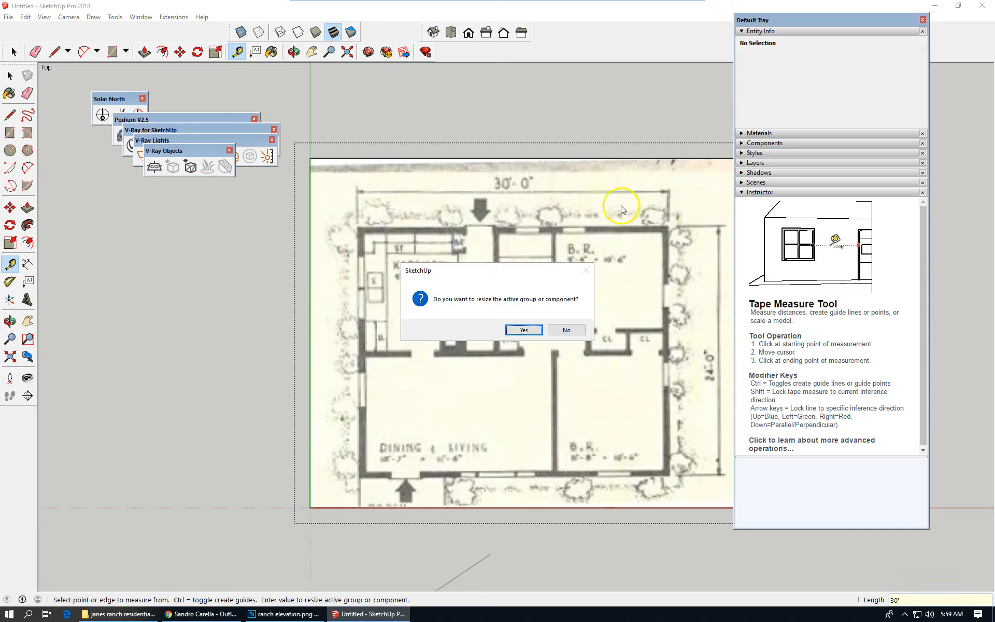
click(523, 330)
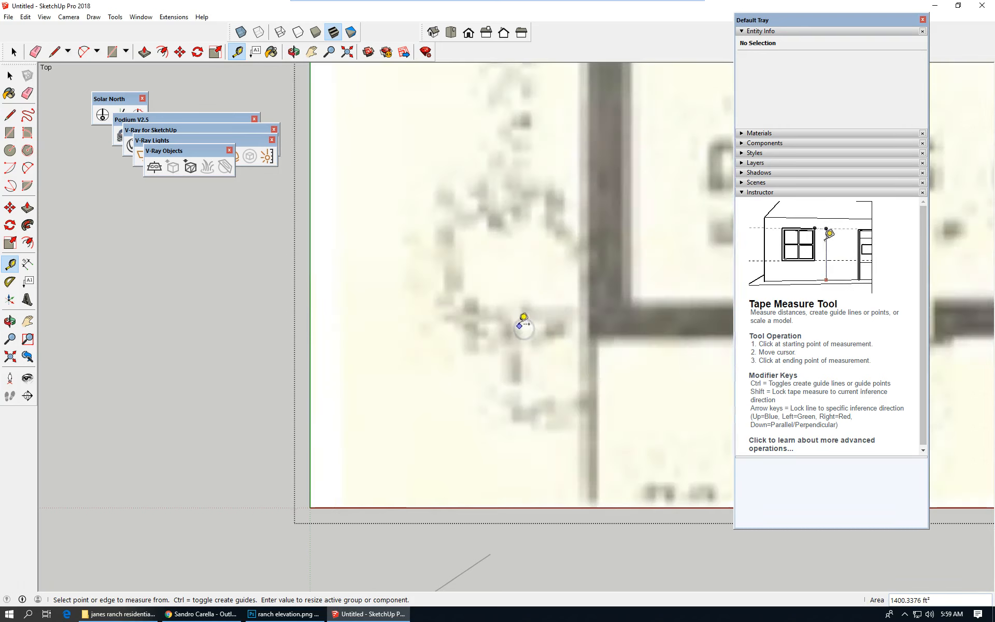
scroll(160, 344, down, 3)
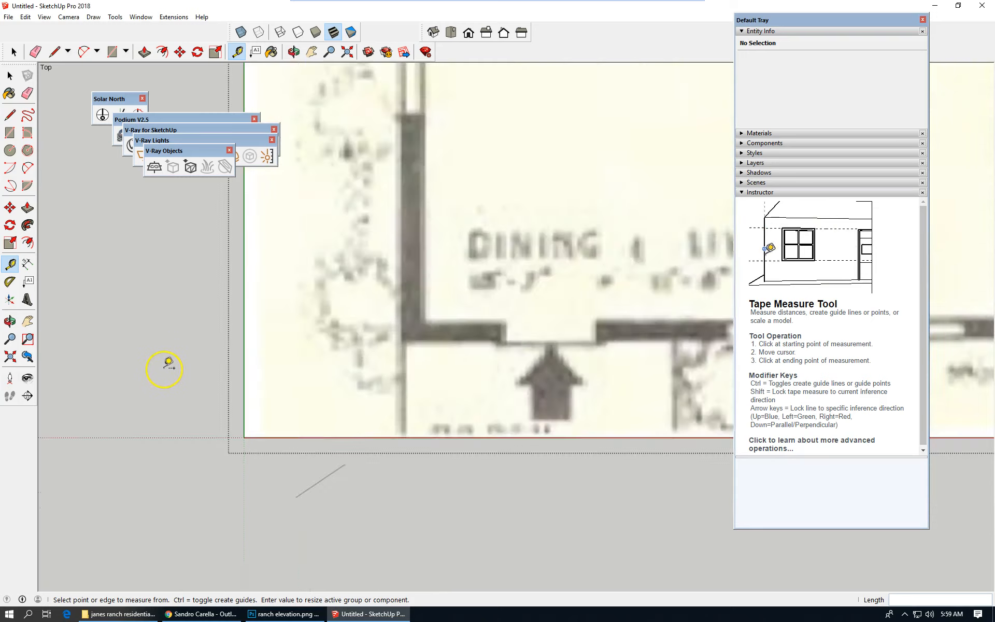
scroll(333, 399, down, 5)
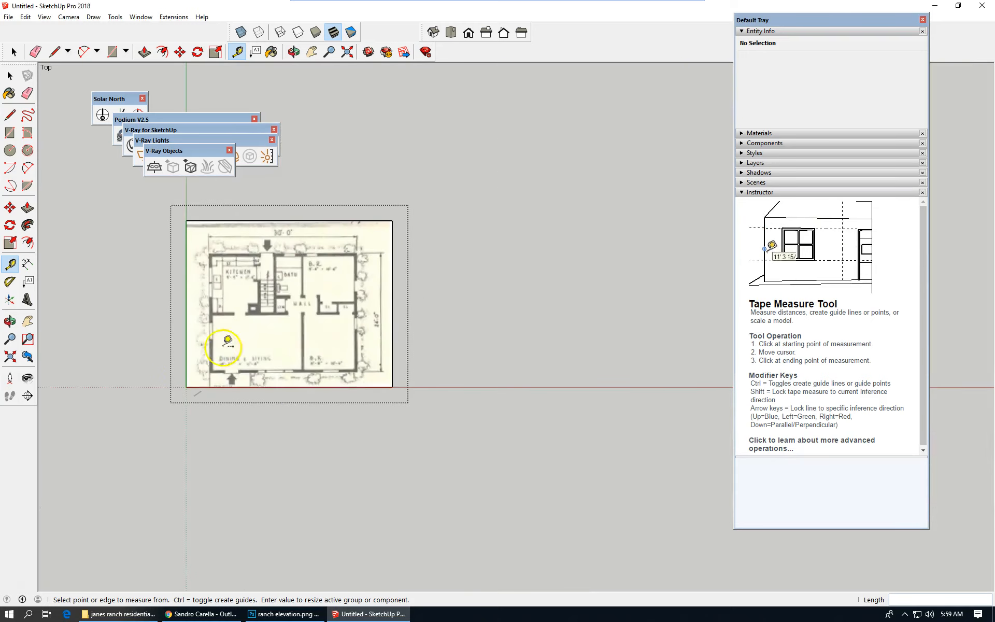
scroll(134, 262, up, 1)
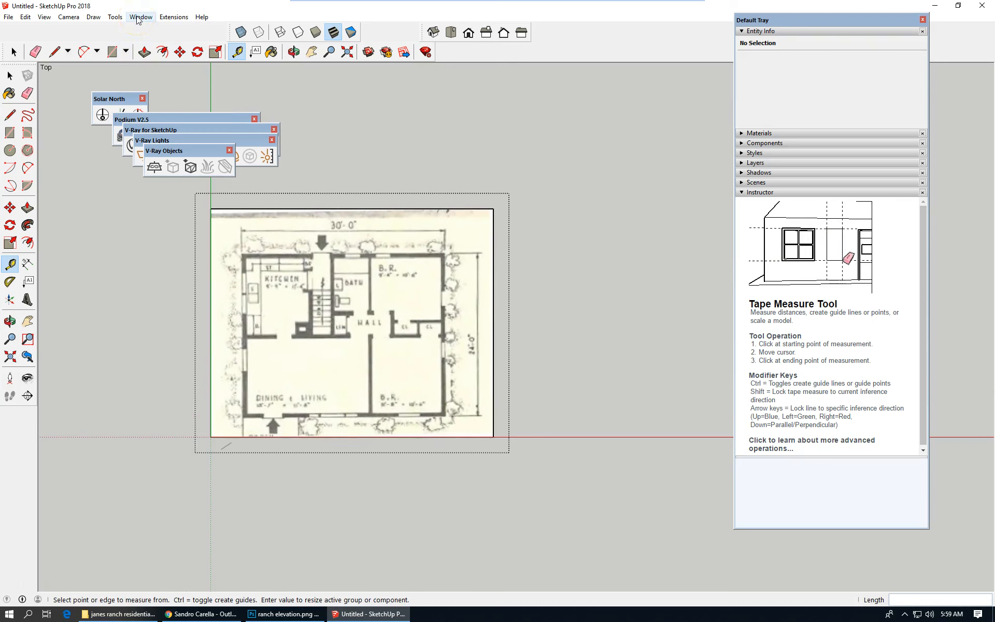
- Enable the maximum texture size in the OpenGL preferences, accept the slowdown warning and apply the settings
click(167, 17)
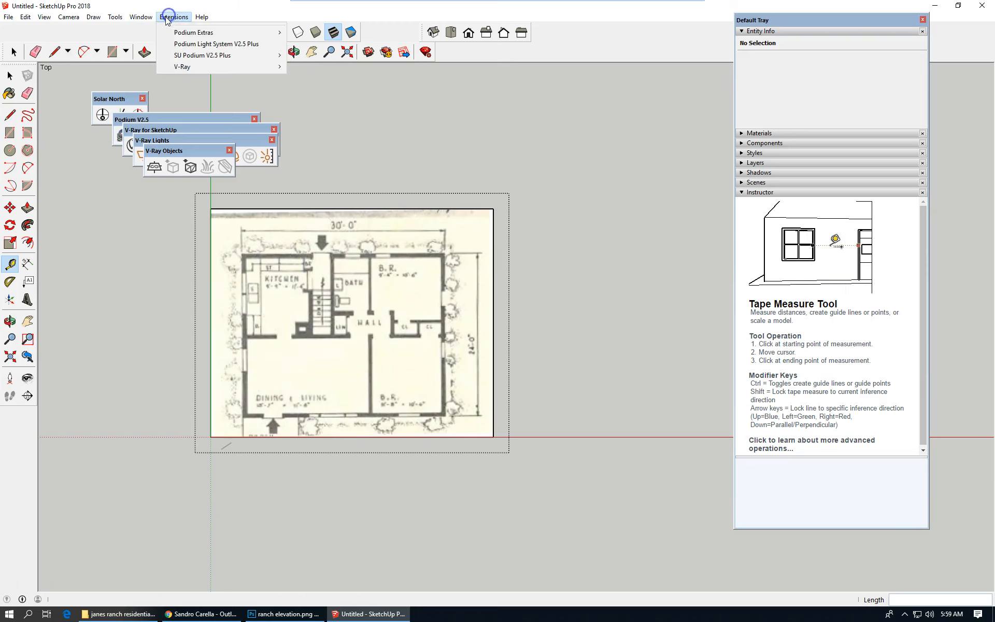
mouse_move(150, 19)
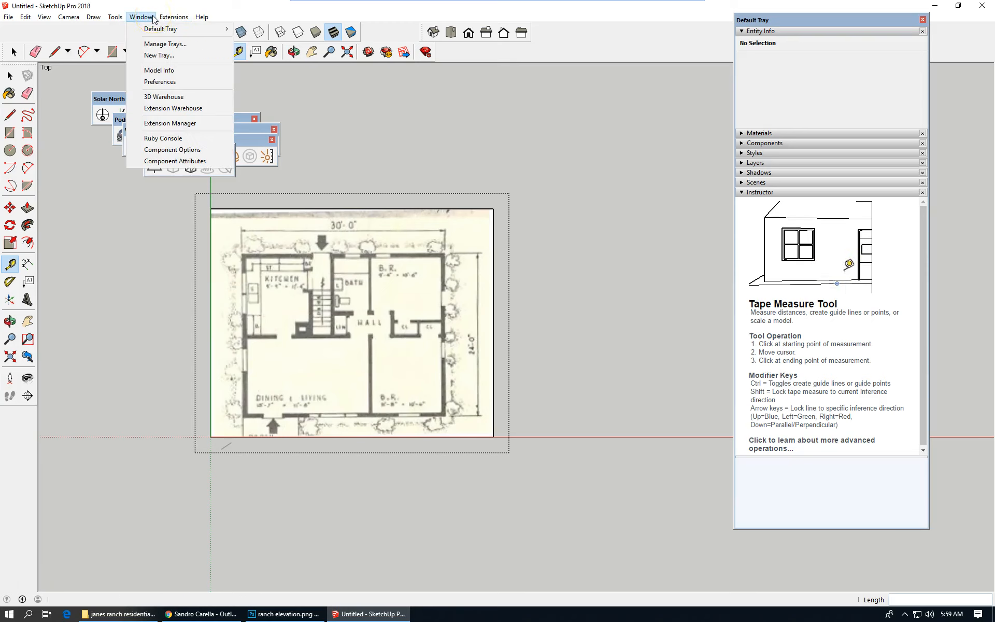
click(177, 81)
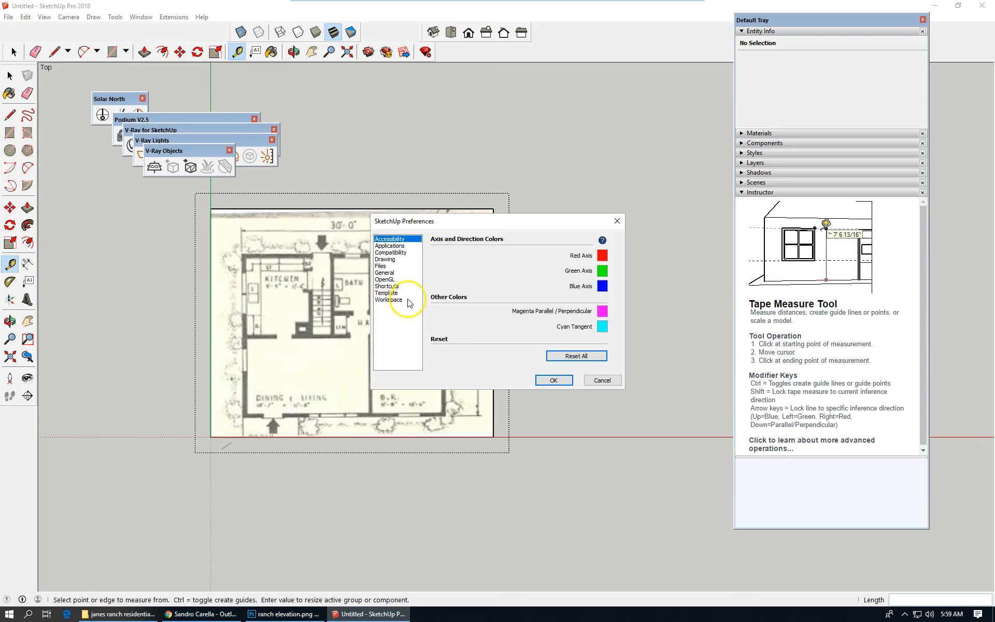
click(387, 279)
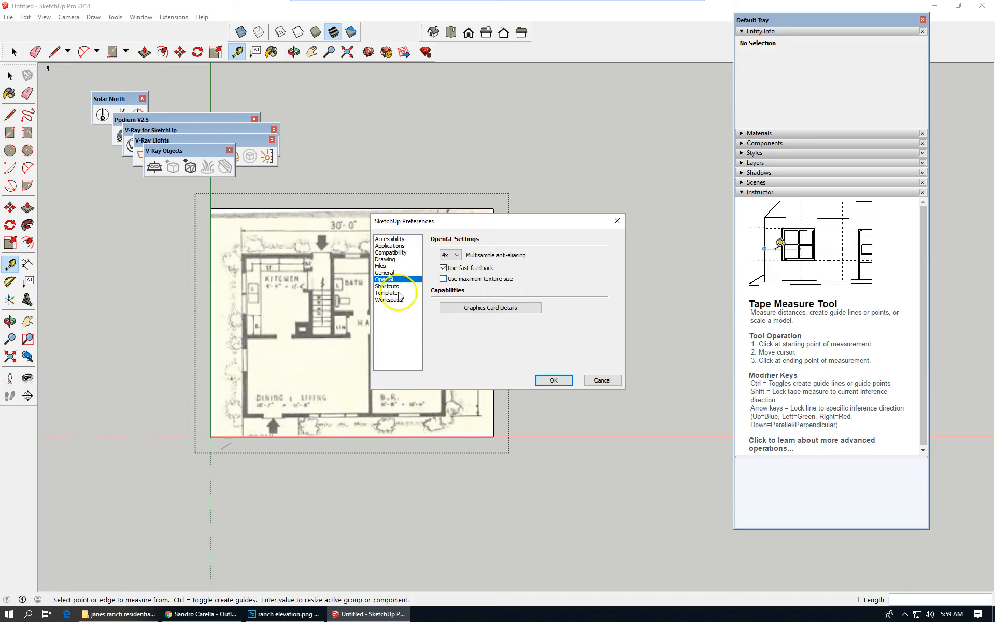
click(444, 279)
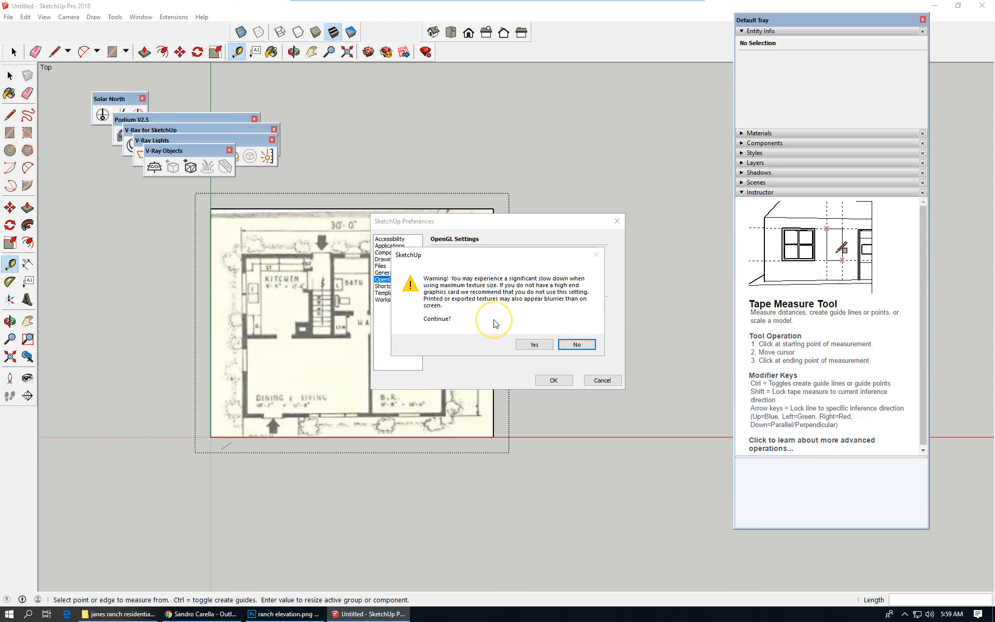
click(533, 344)
click(553, 380)
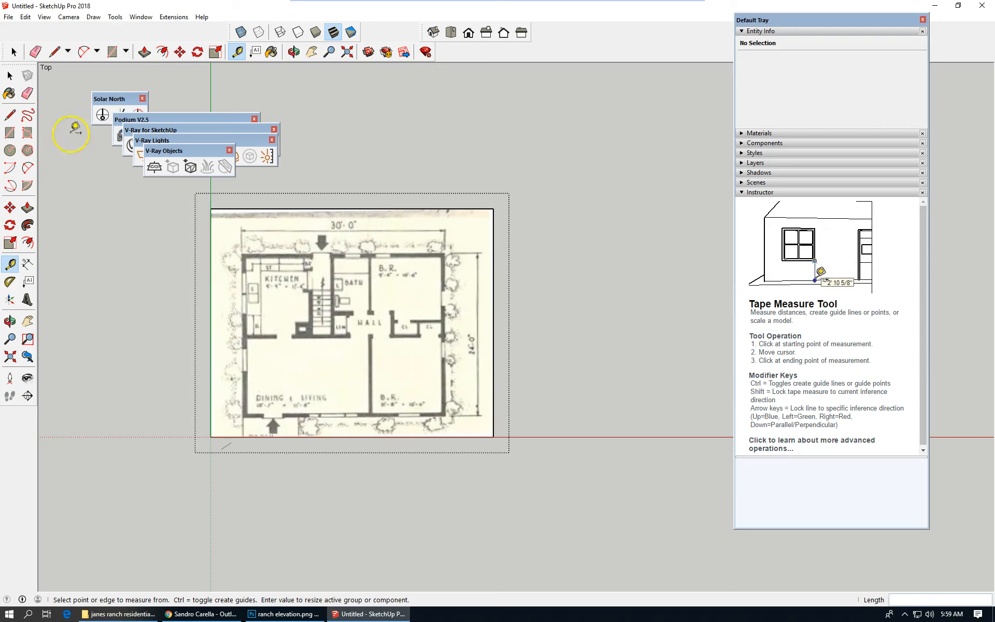
- Close the floor plan group's editing context and show the scaled plan in isometric view beside the scale figure
click(10, 76)
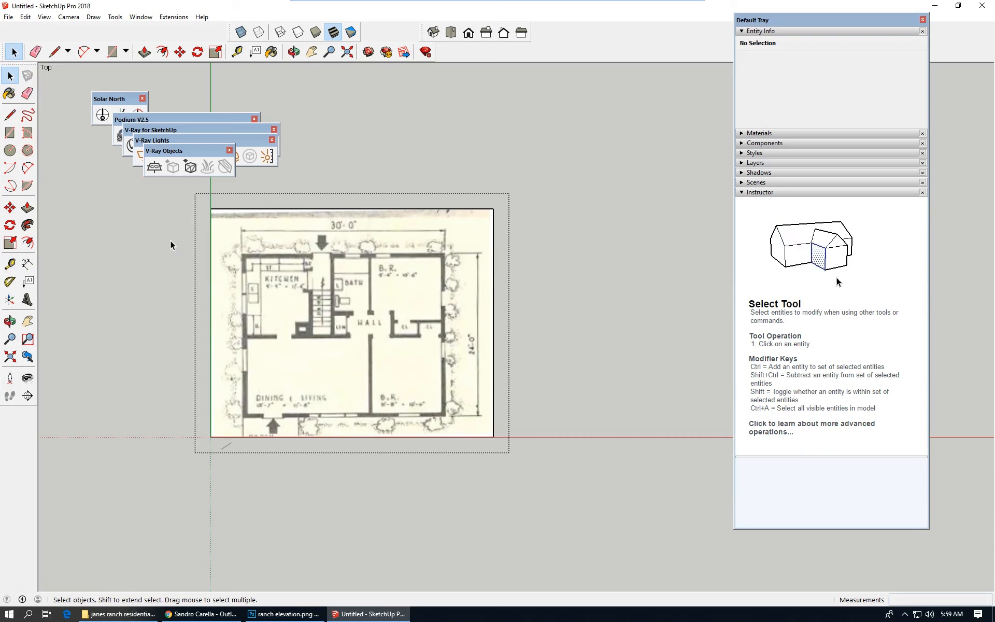
click(549, 244)
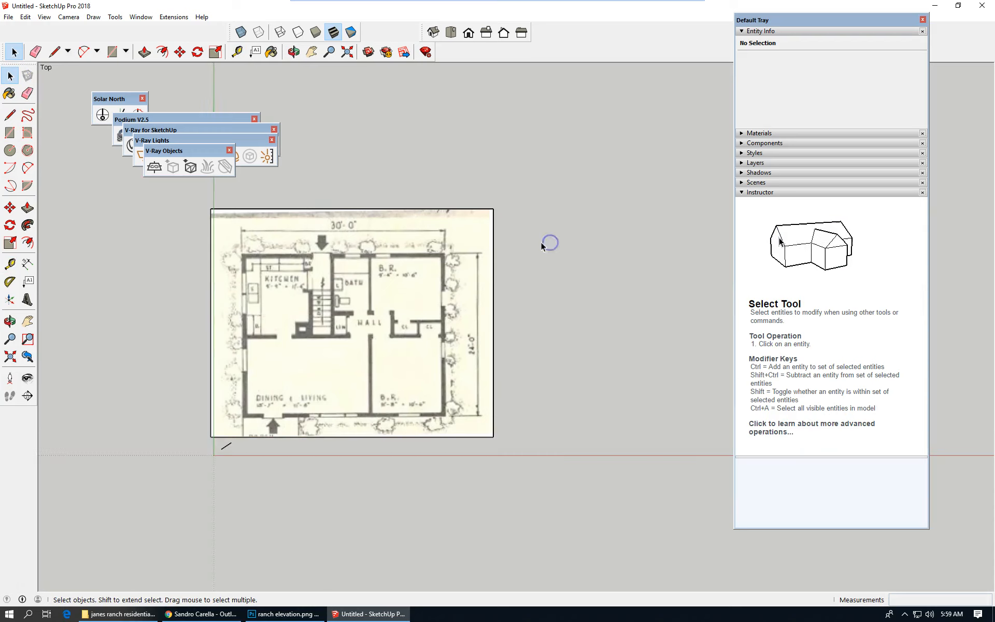
scroll(470, 257, down, 2)
scroll(405, 292, up, 1)
scroll(405, 293, up, 1)
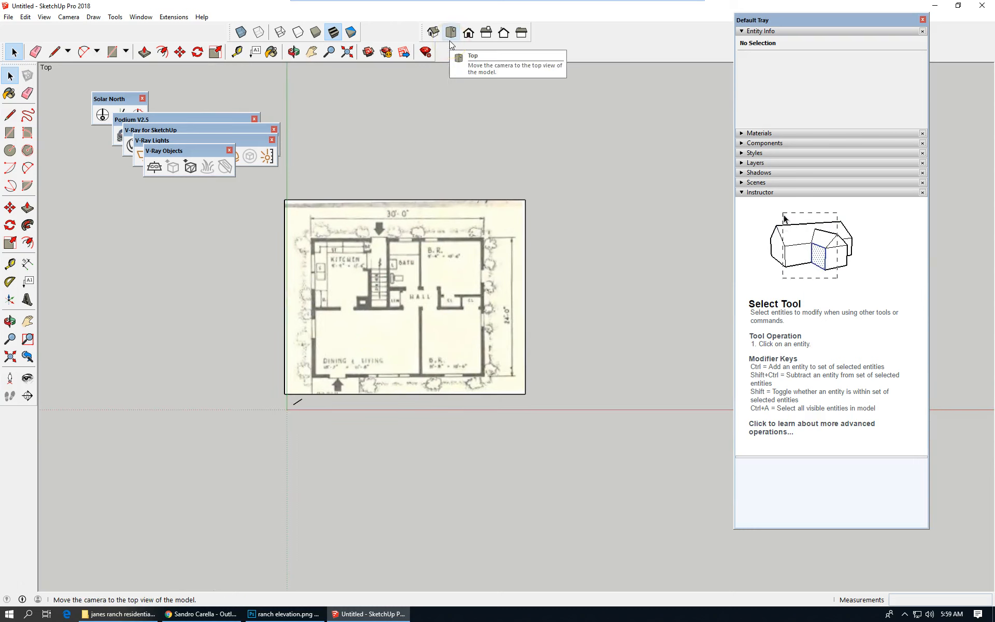
click(433, 32)
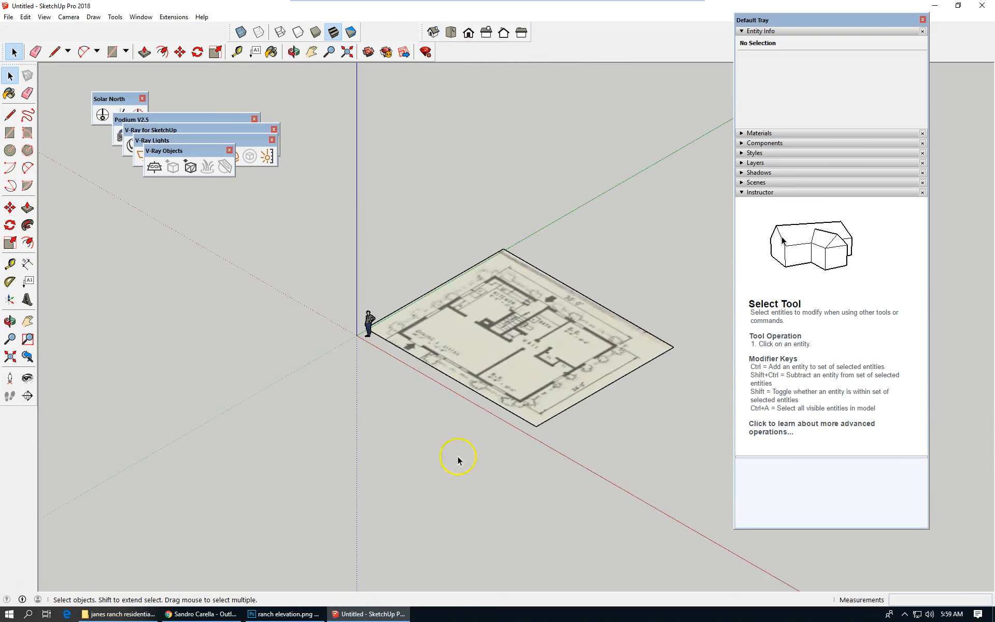
scroll(556, 412, up, 3)
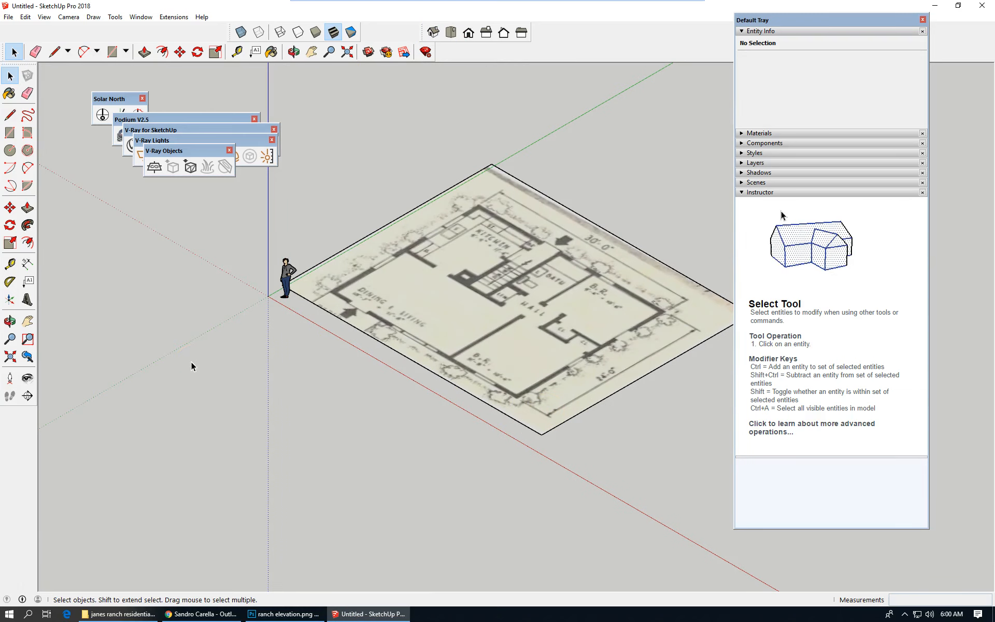
scroll(177, 369, down, 2)
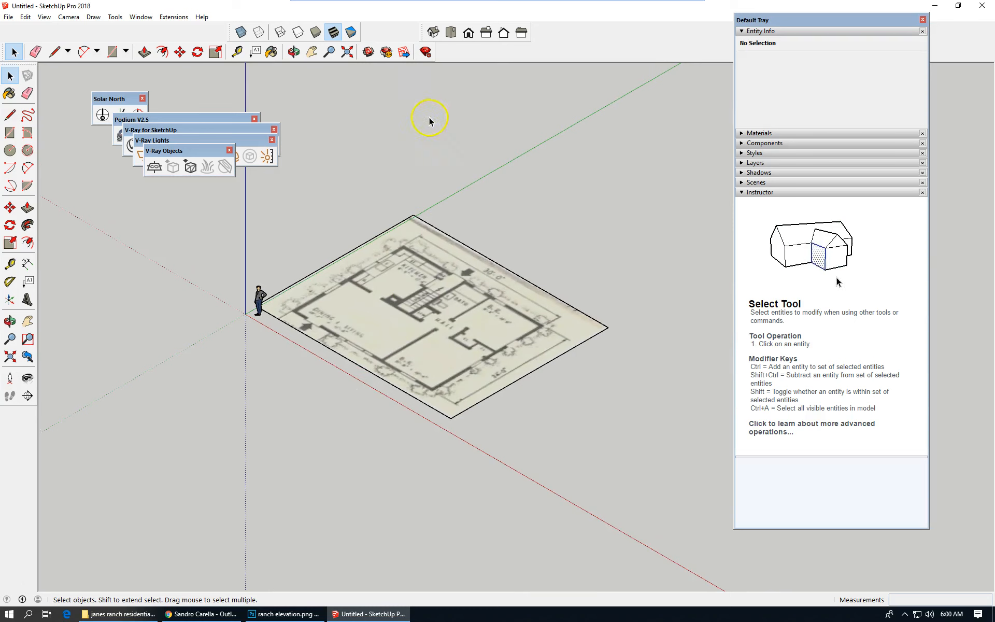
- Add a new layer named "walls, exterior"
click(742, 164)
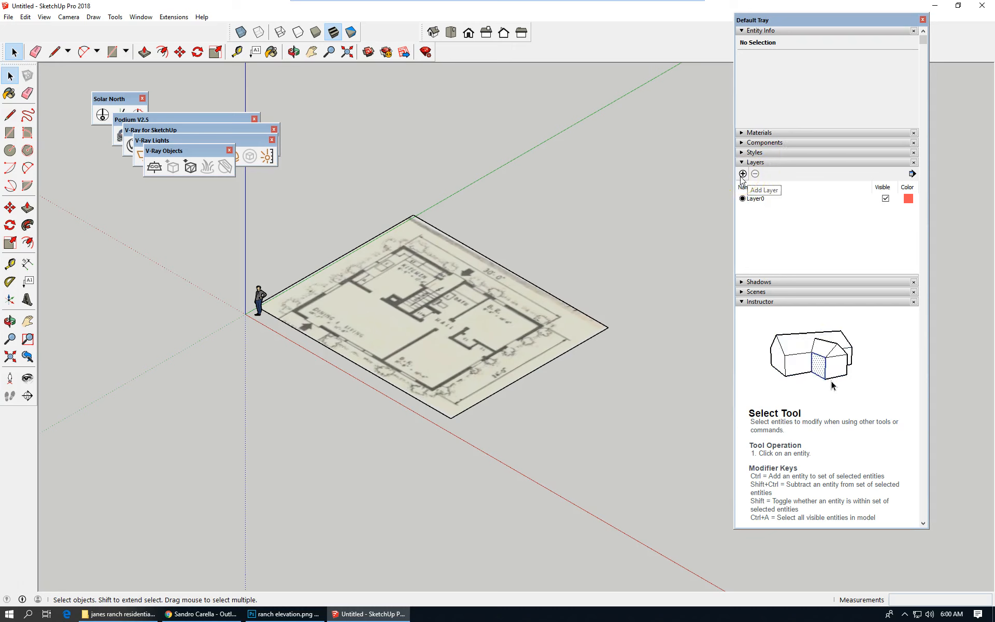
click(743, 174)
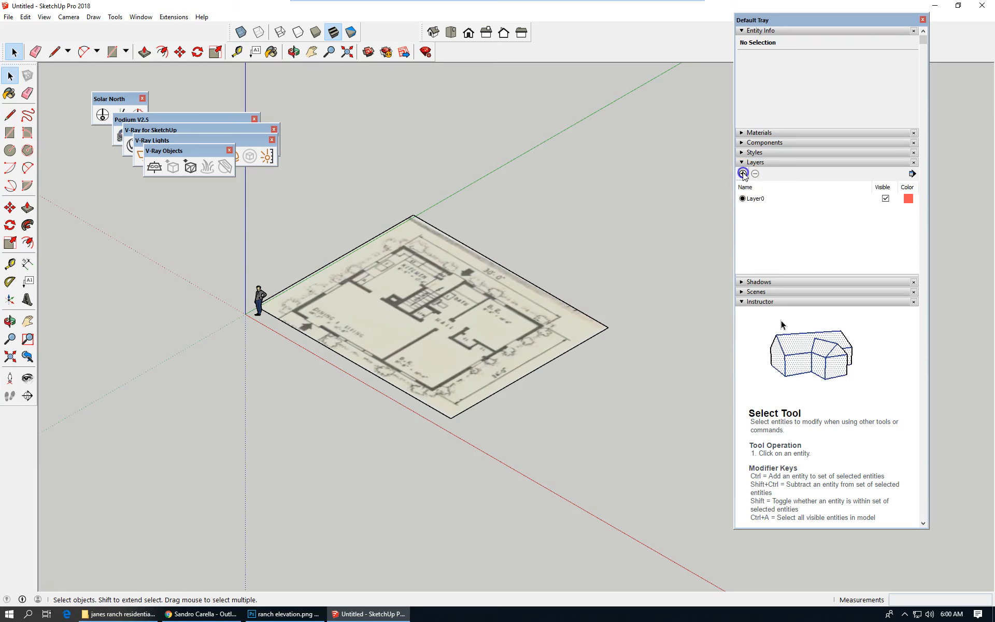
text(wa)
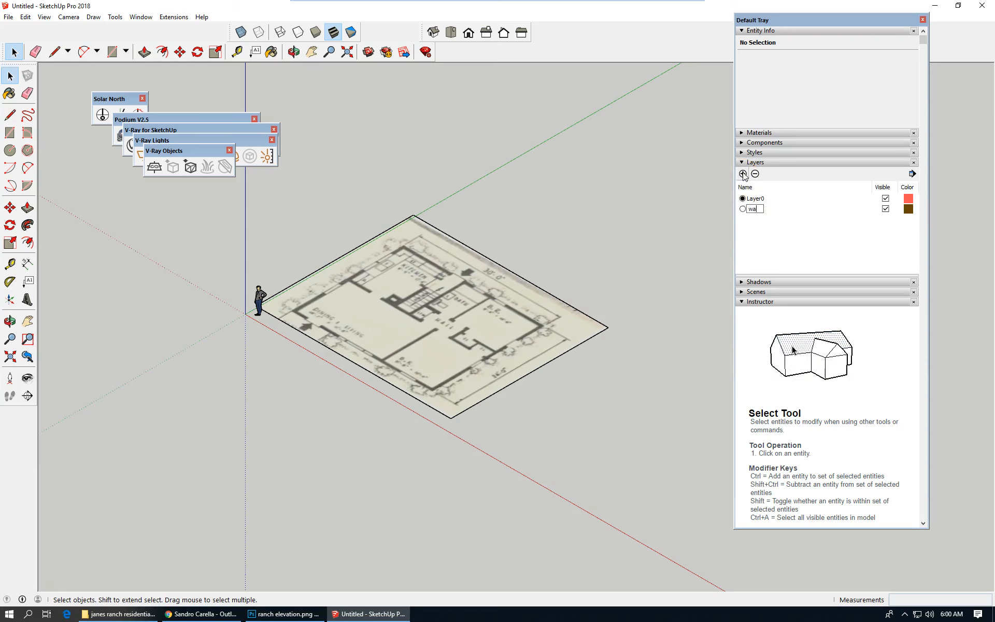
text(lls, exterior)
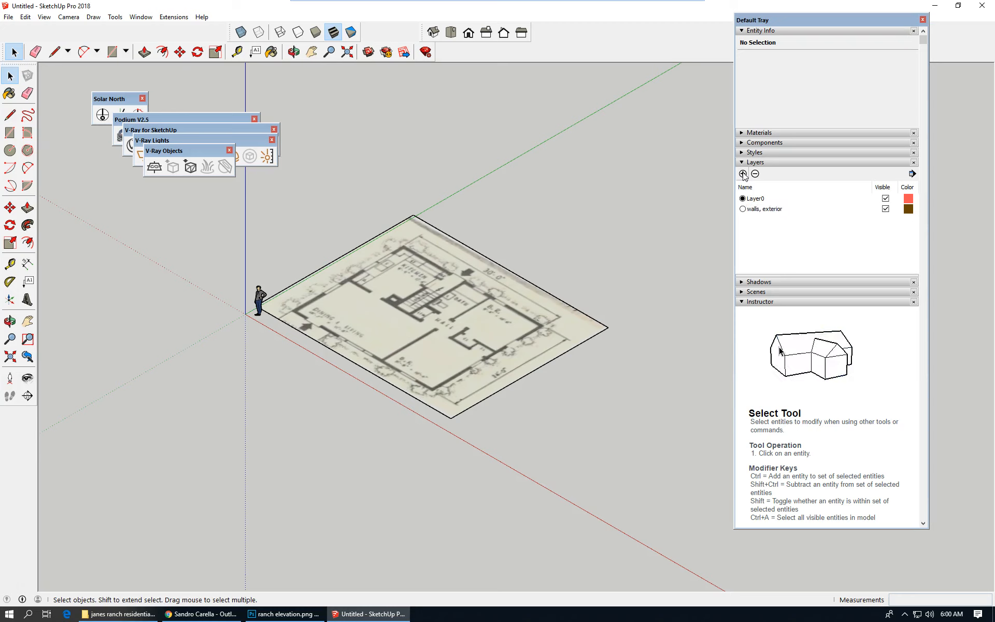
click(507, 190)
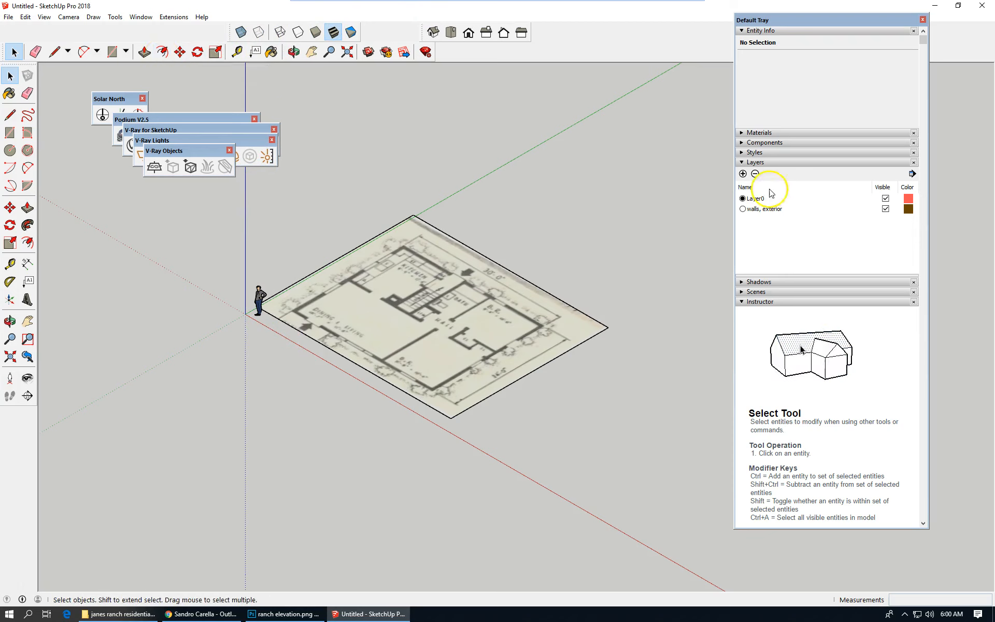
- Add another layer named "image underlay"
click(743, 174)
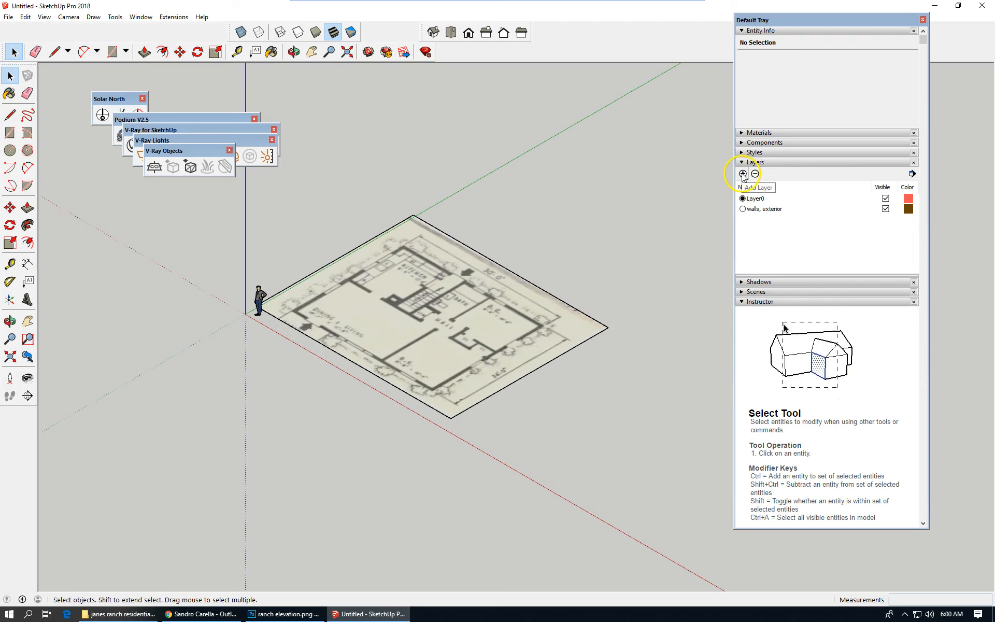
click(743, 175)
text(image underlay)
key(Return)
- Assign the floor plan group to the "image underlay" layer
click(390, 287)
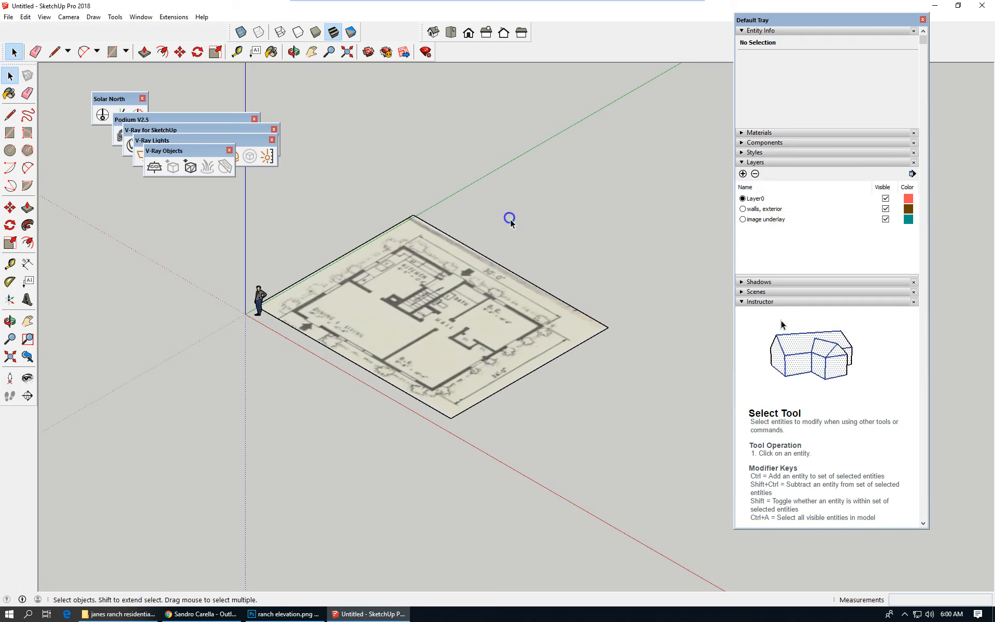
click(453, 275)
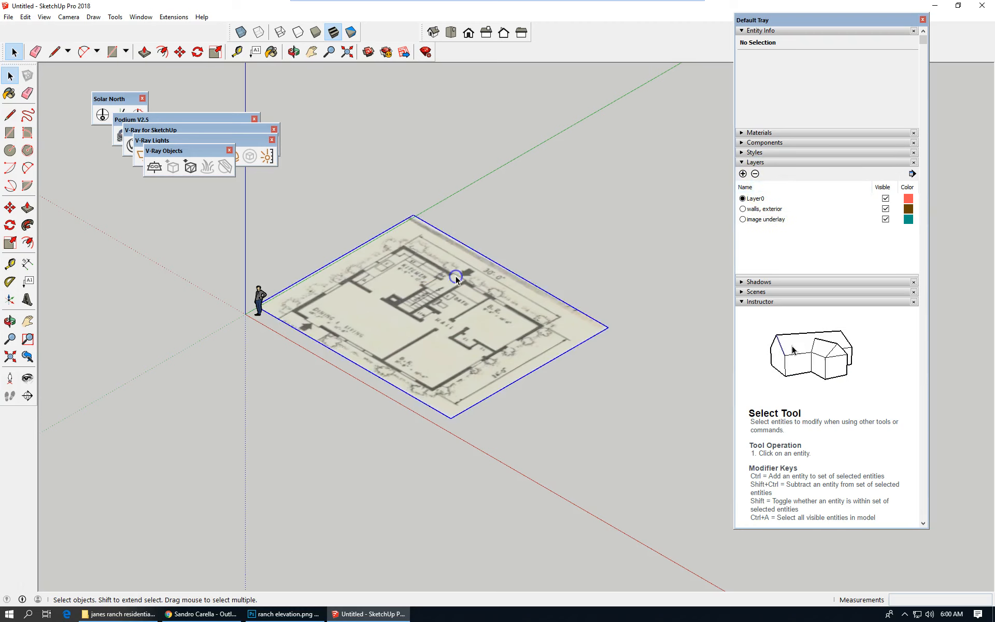
click(881, 59)
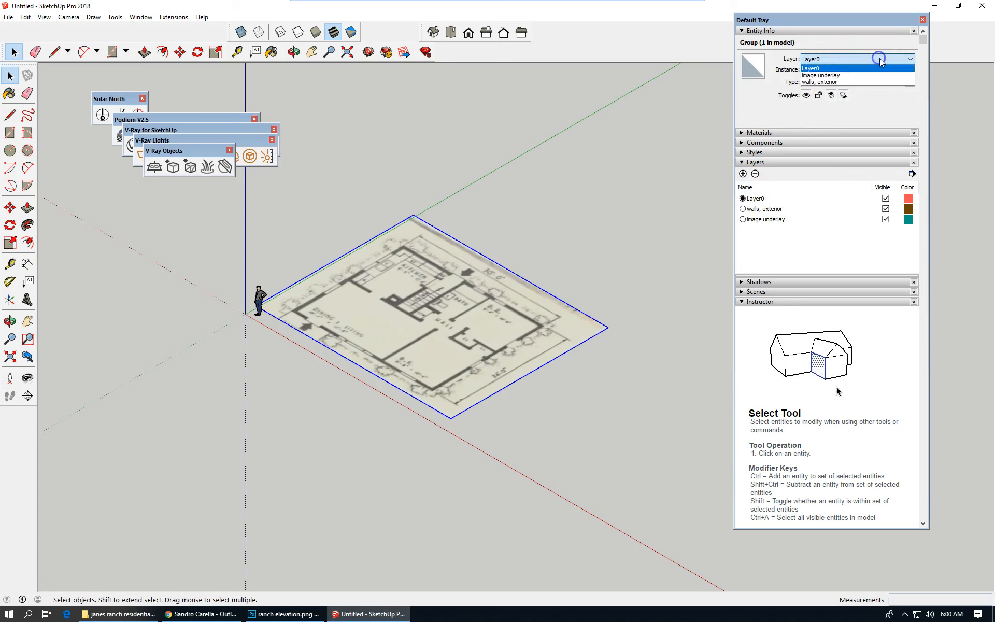
click(843, 76)
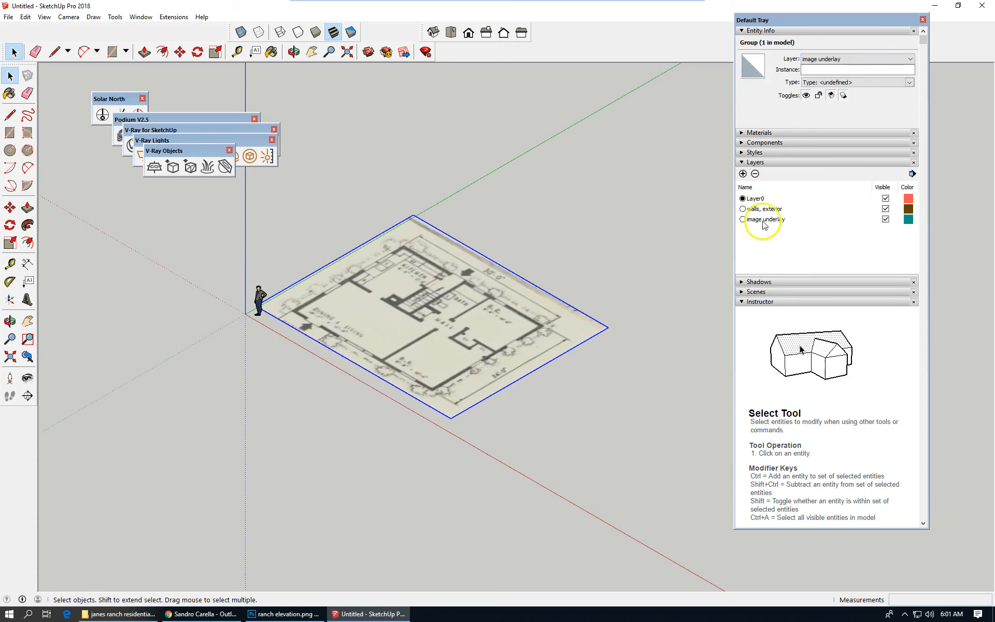
- Check the plan's layer assignment by hiding the "image underlay" layer and showing it again
click(886, 219)
click(886, 219)
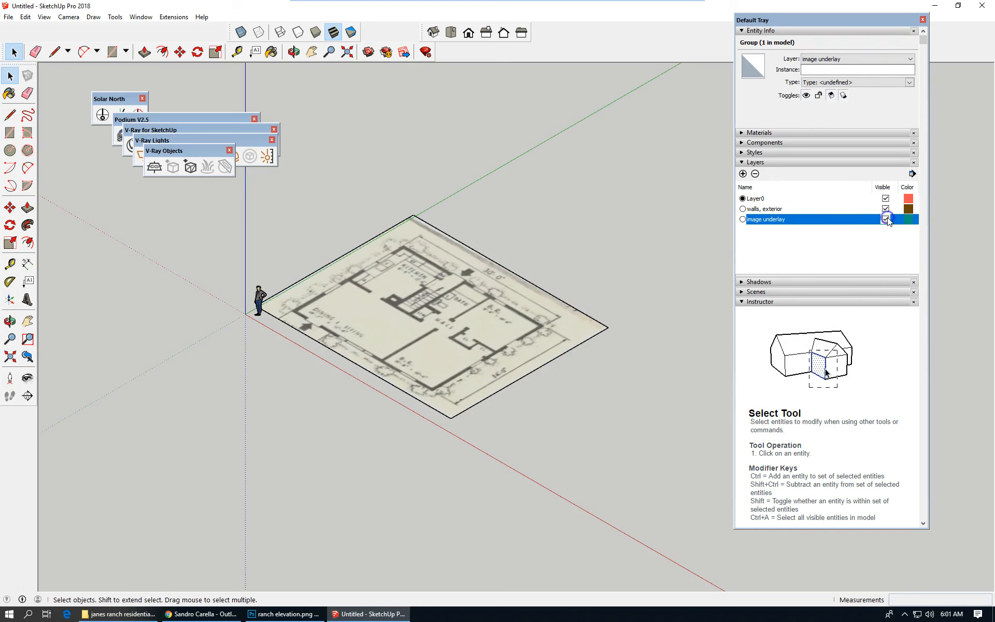
click(354, 407)
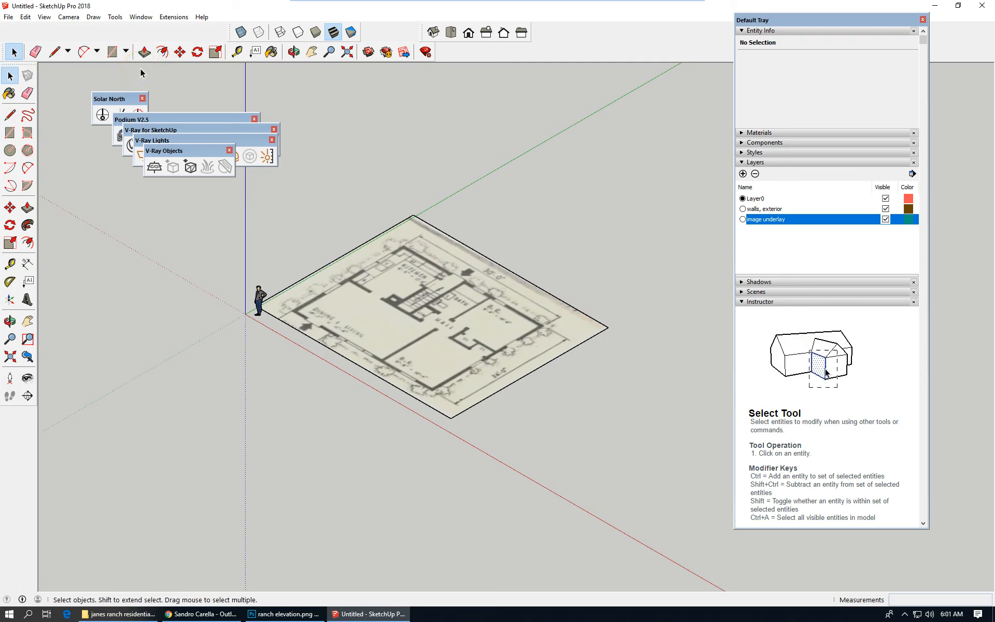
- Move the floor plan group in top view so the lower-left outer corner of the house walls sits on the origin
click(462, 294)
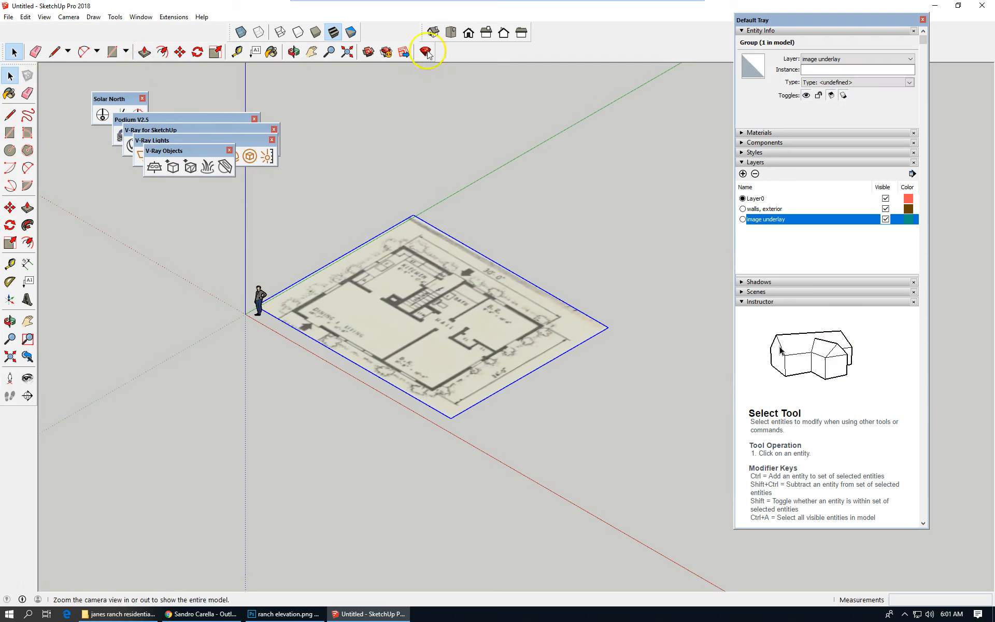
click(453, 35)
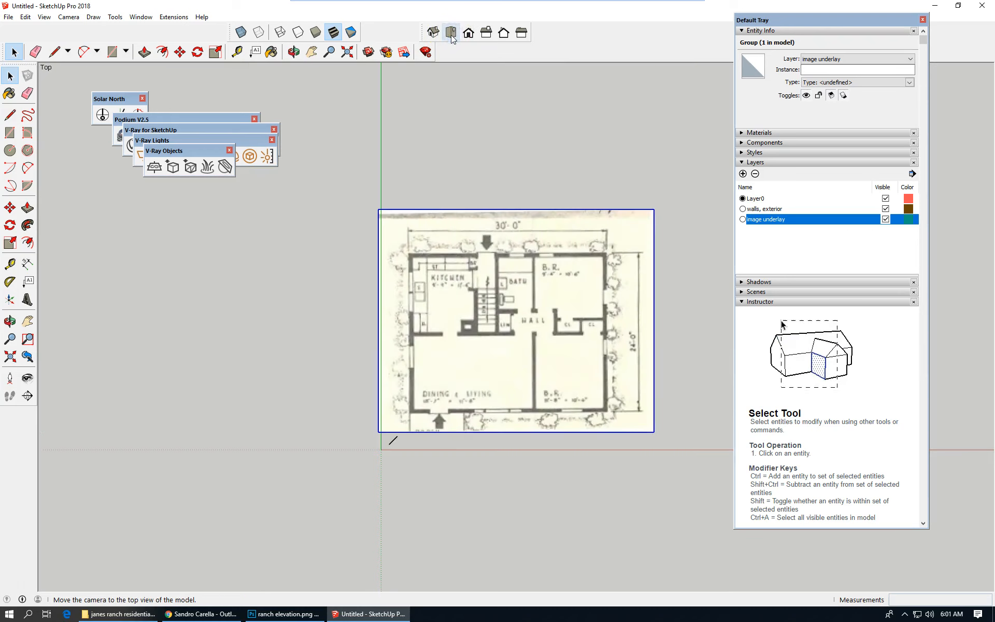
scroll(429, 451, up, 2)
scroll(435, 447, up, 1)
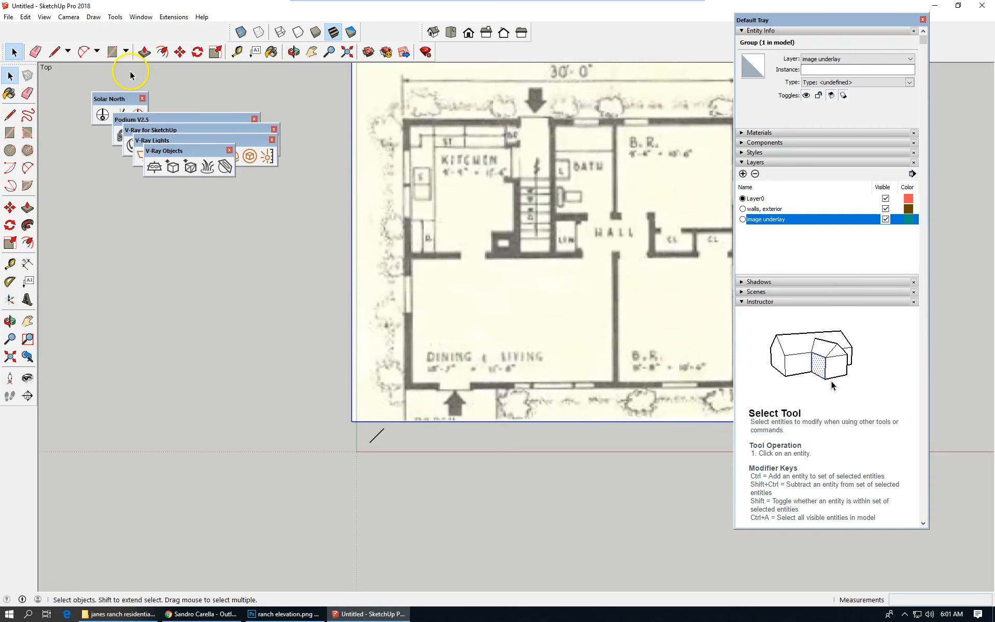
click(180, 52)
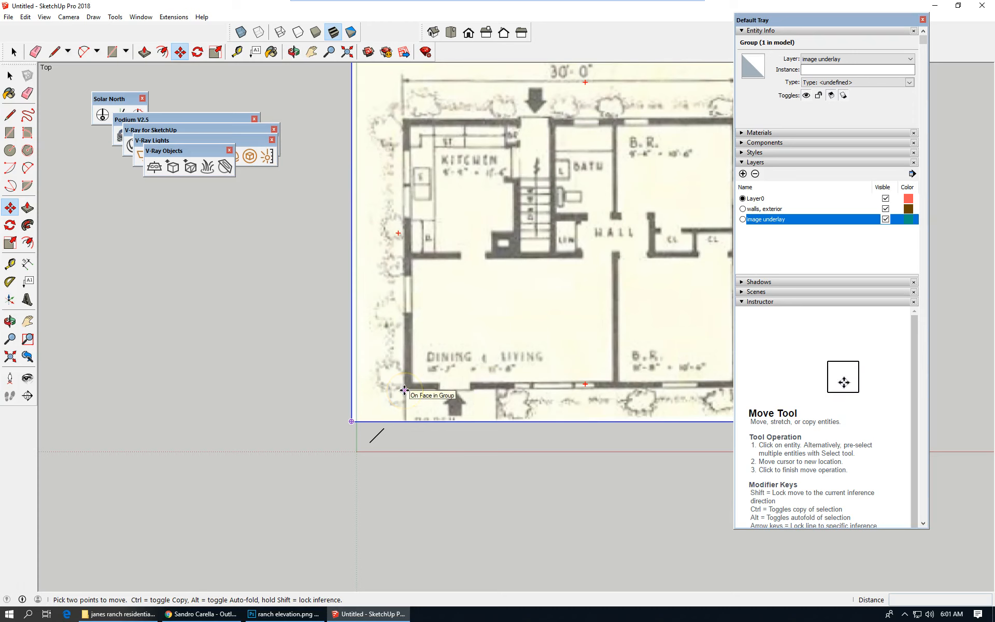
click(404, 389)
click(359, 451)
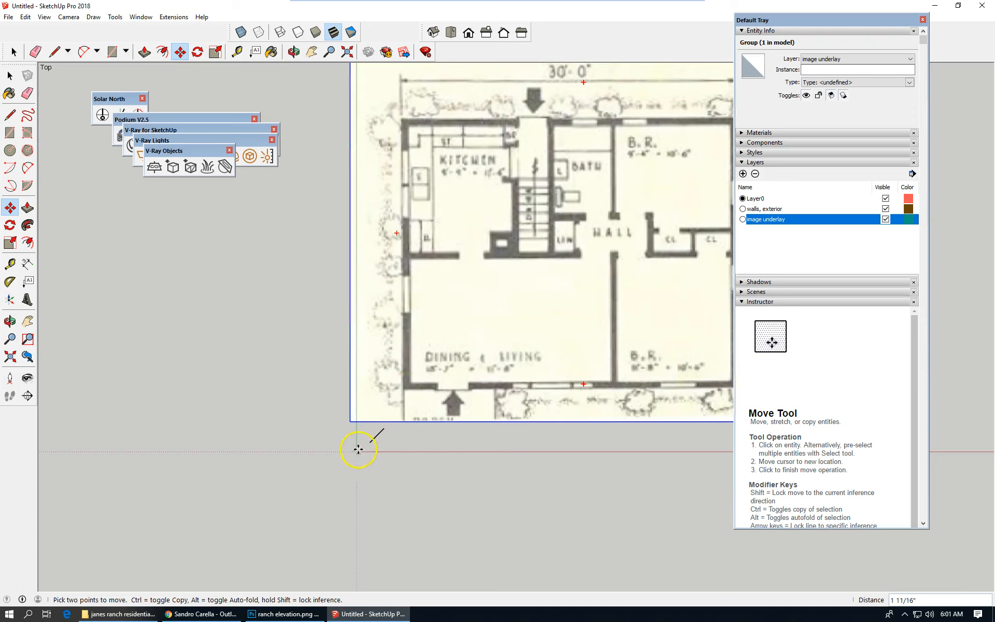
scroll(359, 453, up, 5)
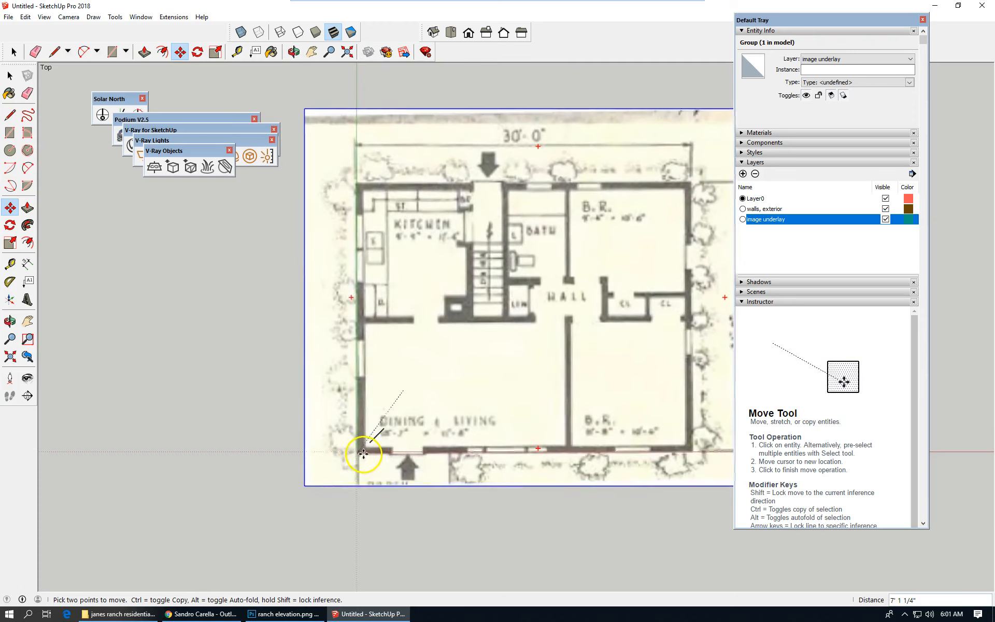
scroll(360, 453, up, 2)
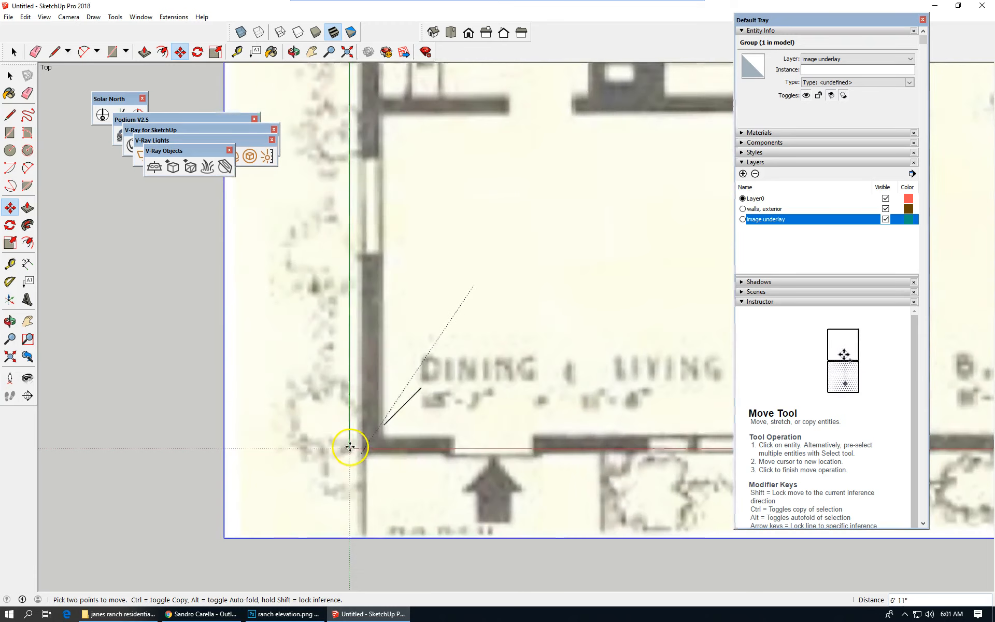
click(350, 447)
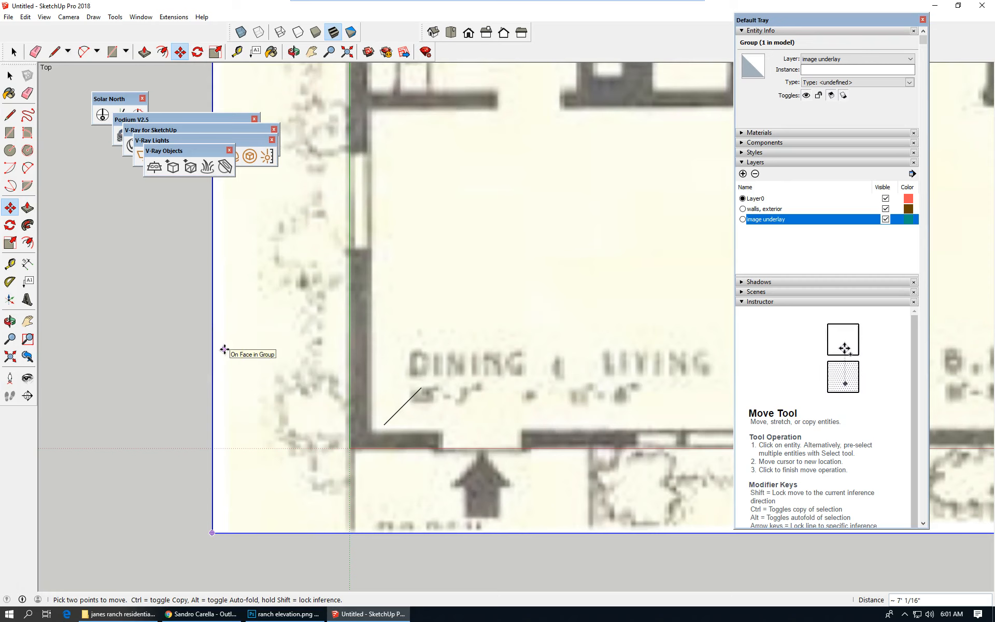
click(357, 292)
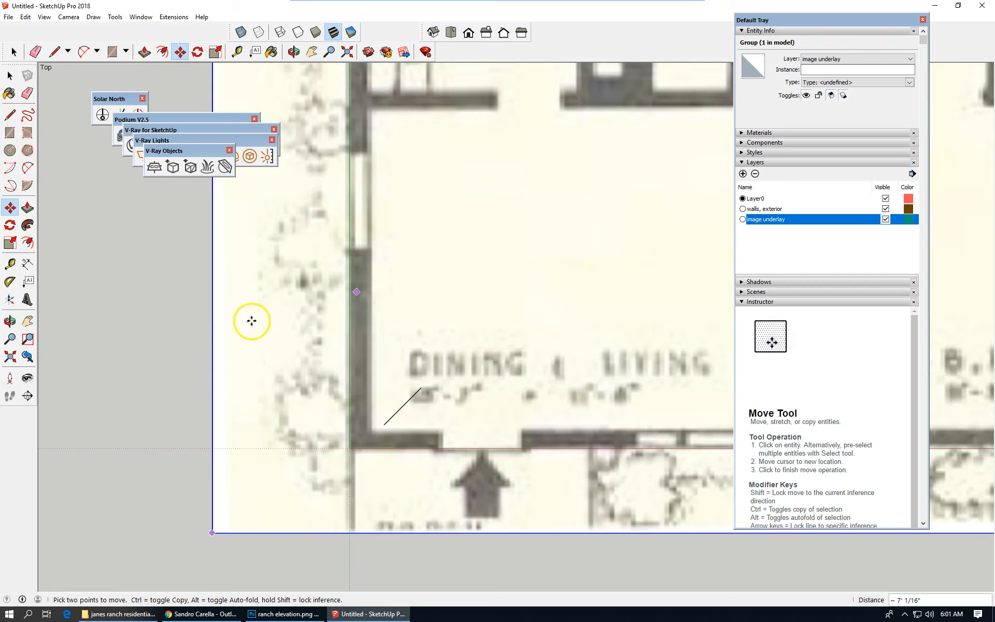
scroll(244, 409, down, 4)
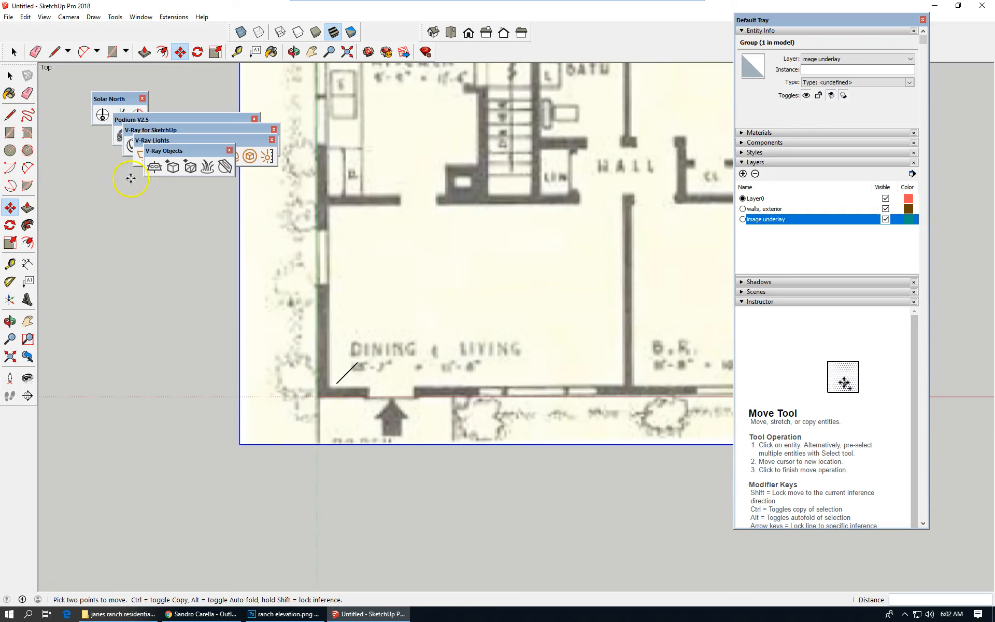
click(10, 77)
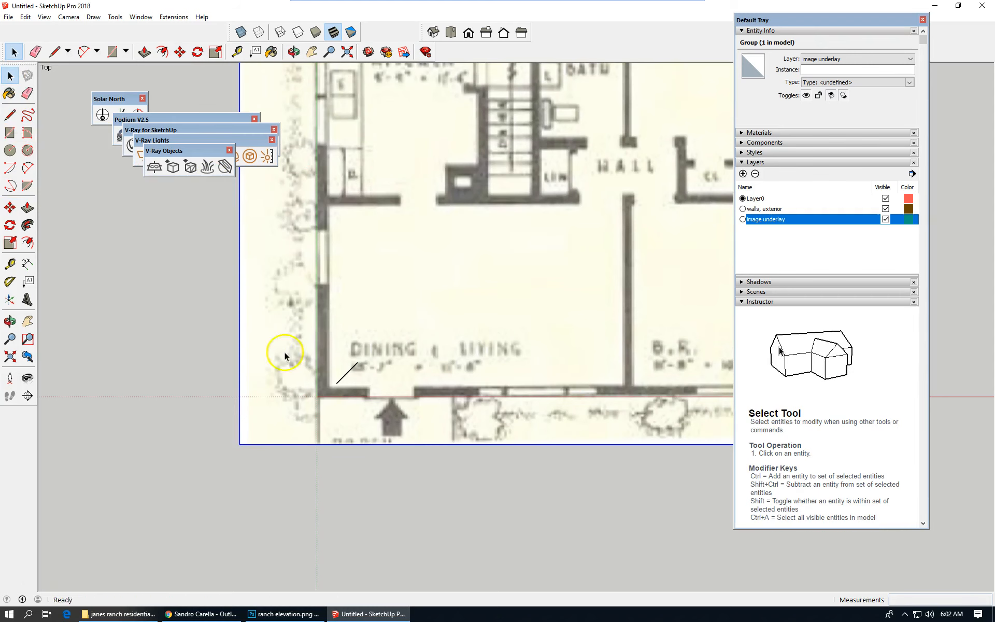
- Add a Z position attribute to the floor plan group in Component Attributes to check its height along the blue axis
scroll(333, 399, down, 4)
click(433, 32)
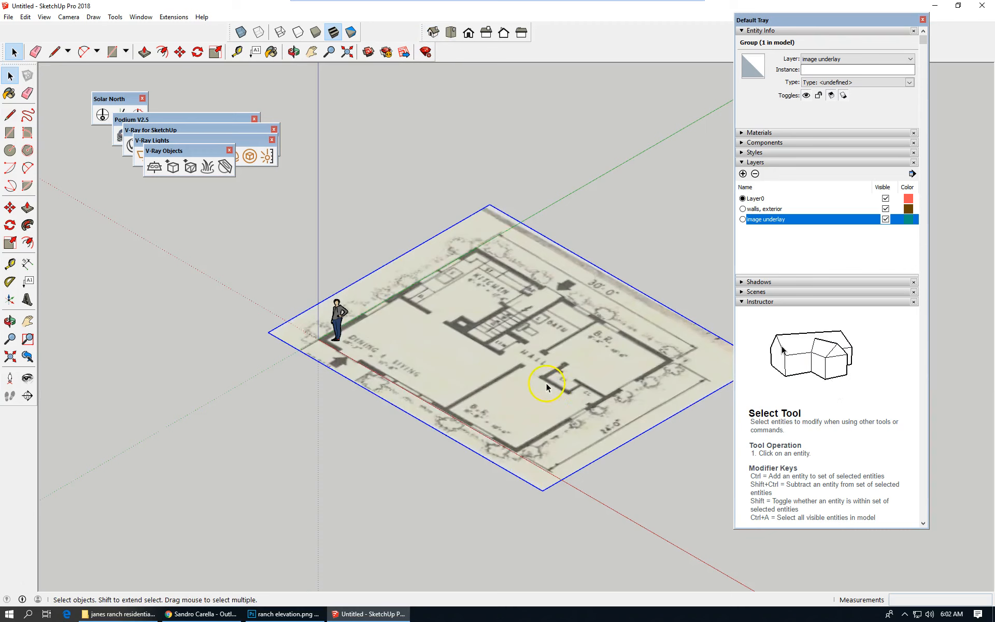
click(140, 17)
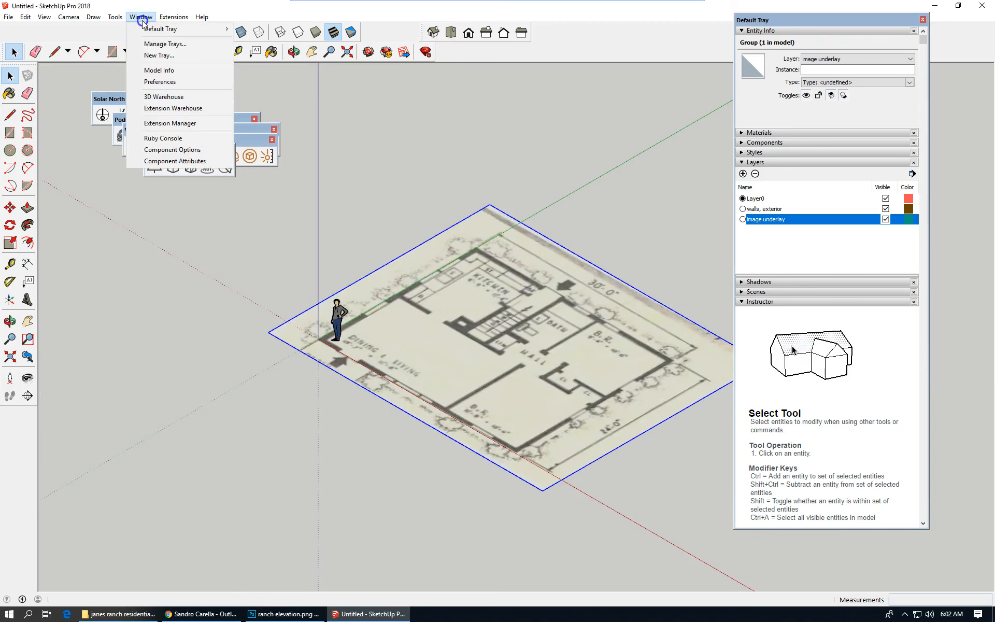
click(213, 164)
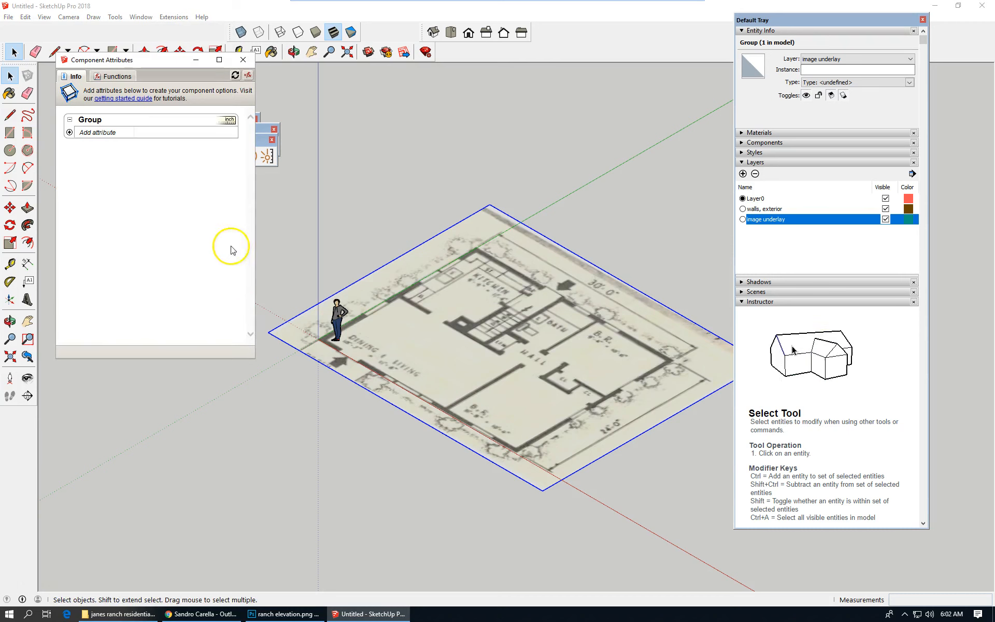
click(69, 133)
click(153, 200)
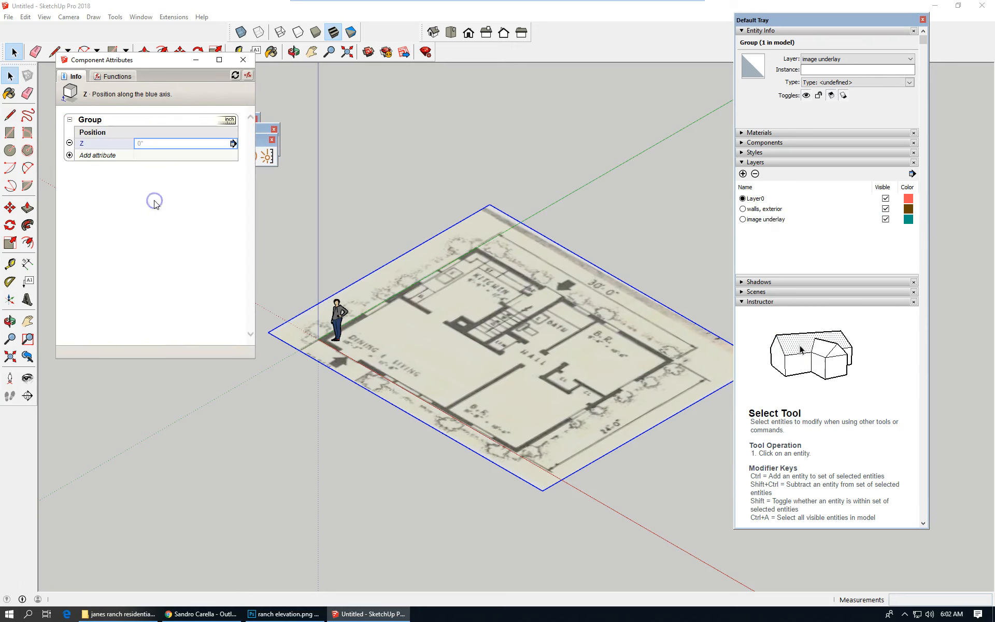
- Try a Z position of 60 inches for the floor plan group and undo the height change
click(161, 147)
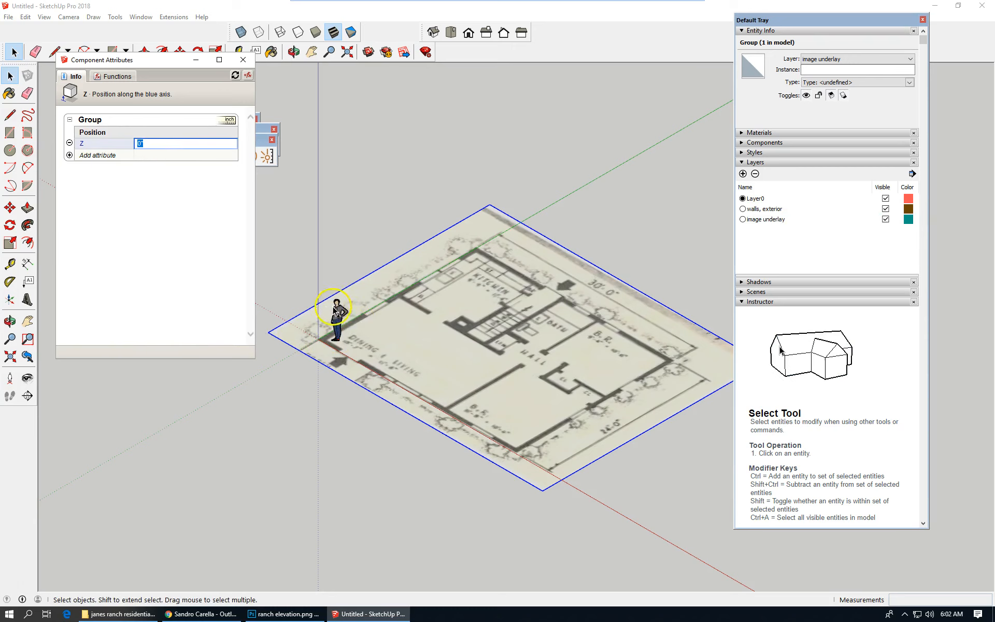
scroll(334, 311, up, 3)
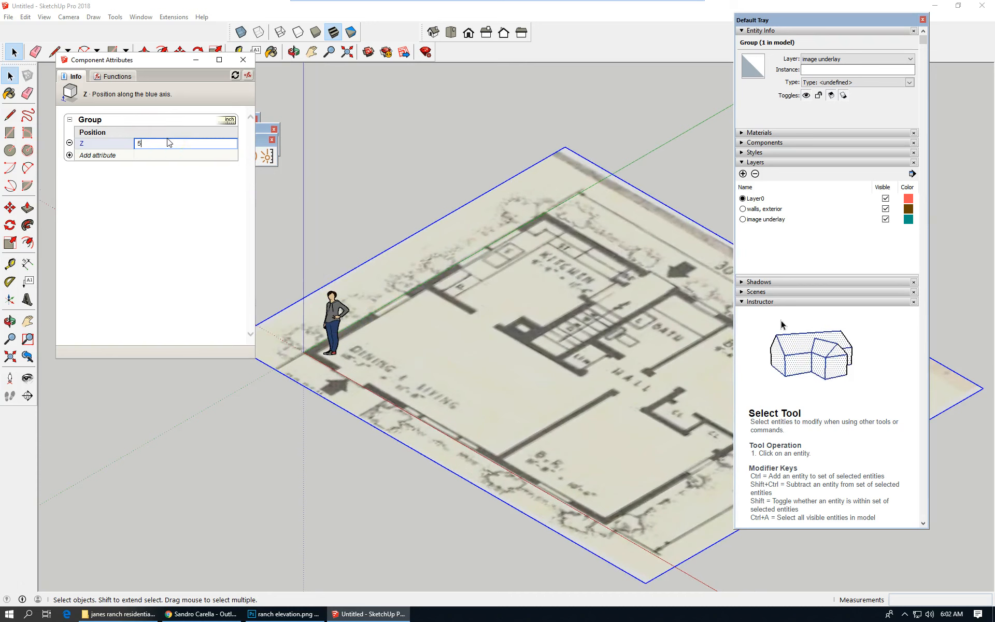
key(Return)
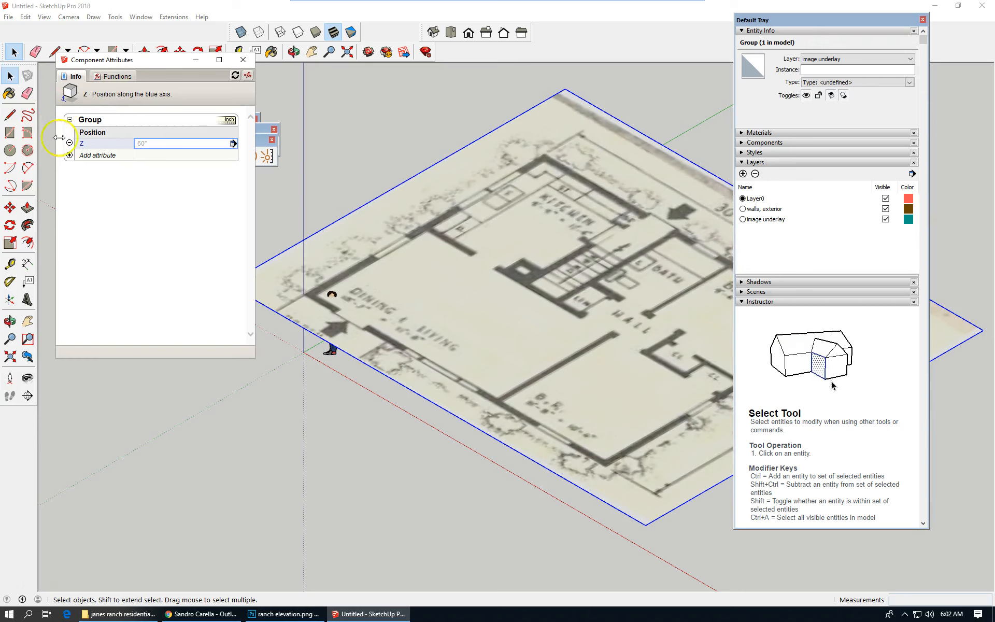
click(273, 514)
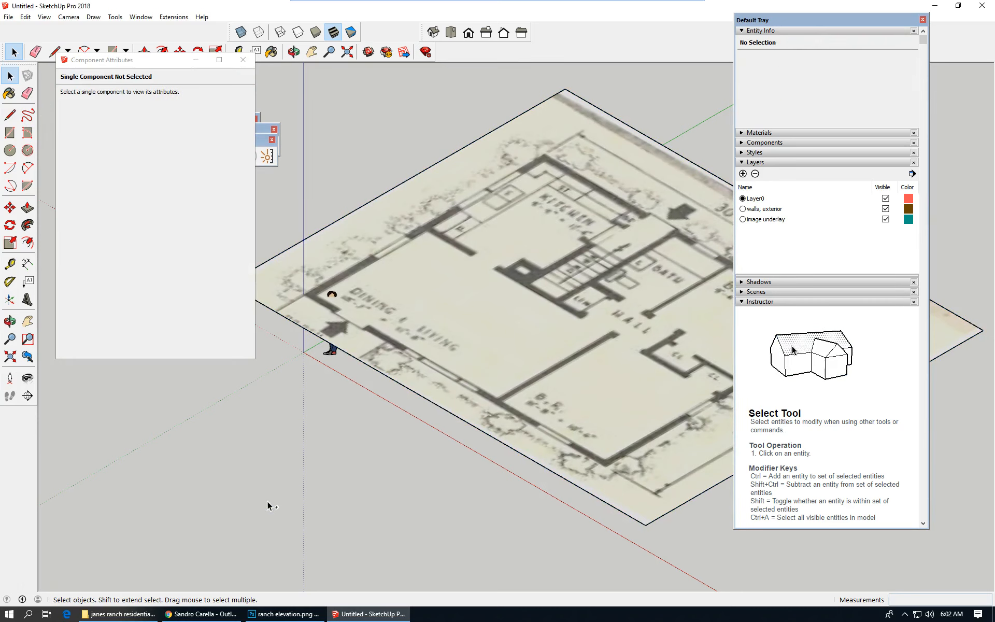
key(ctrl+z)
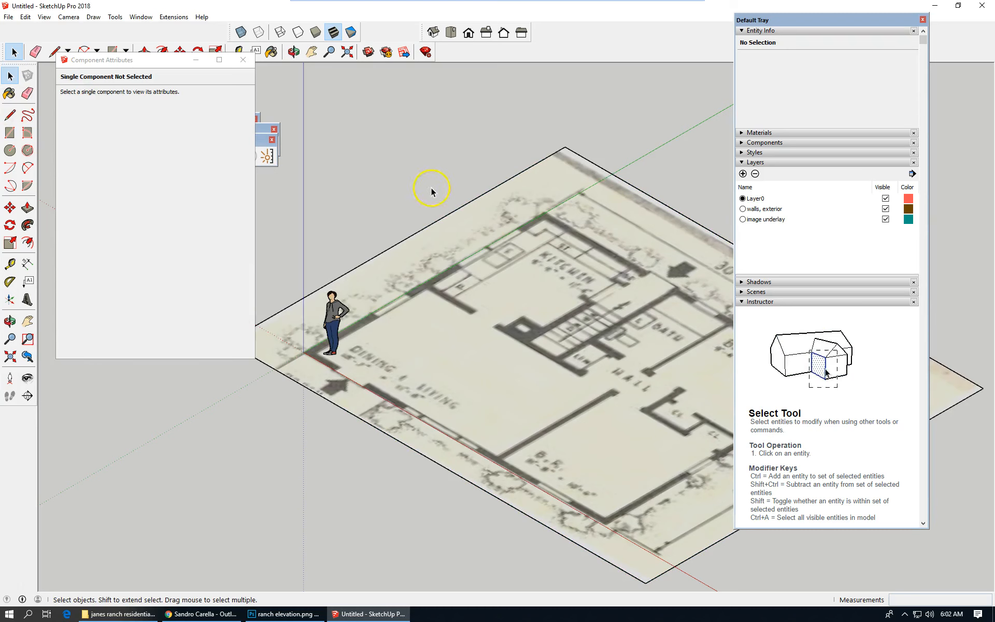
click(342, 363)
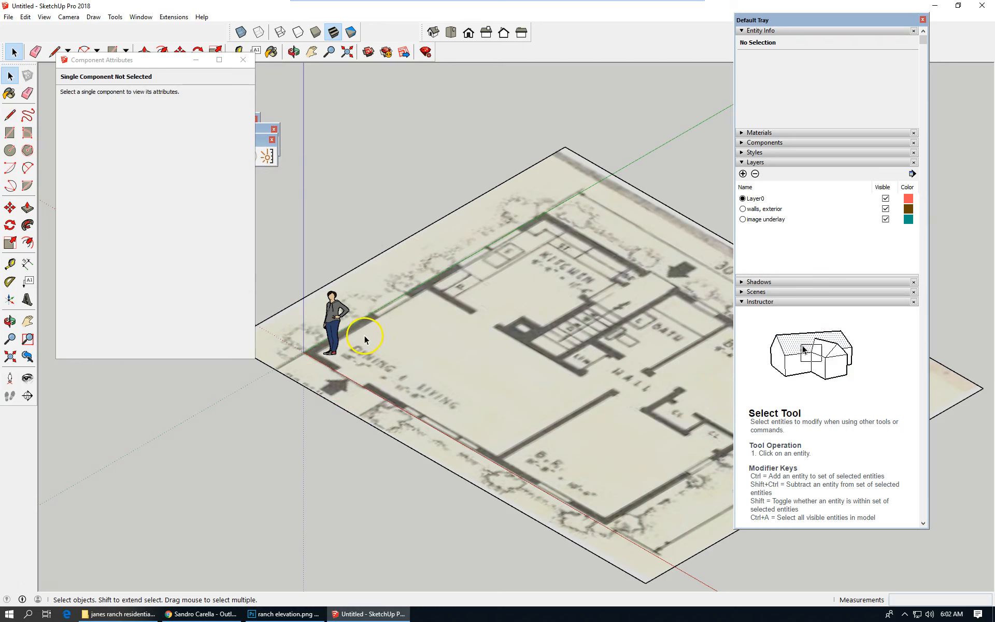
scroll(363, 338, down, 3)
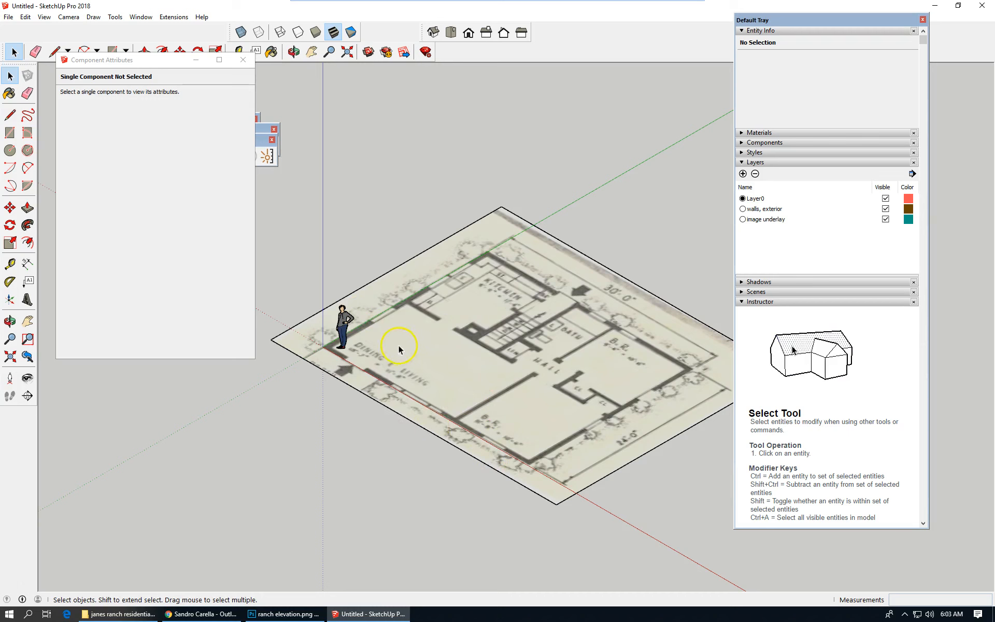
scroll(379, 358, down, 3)
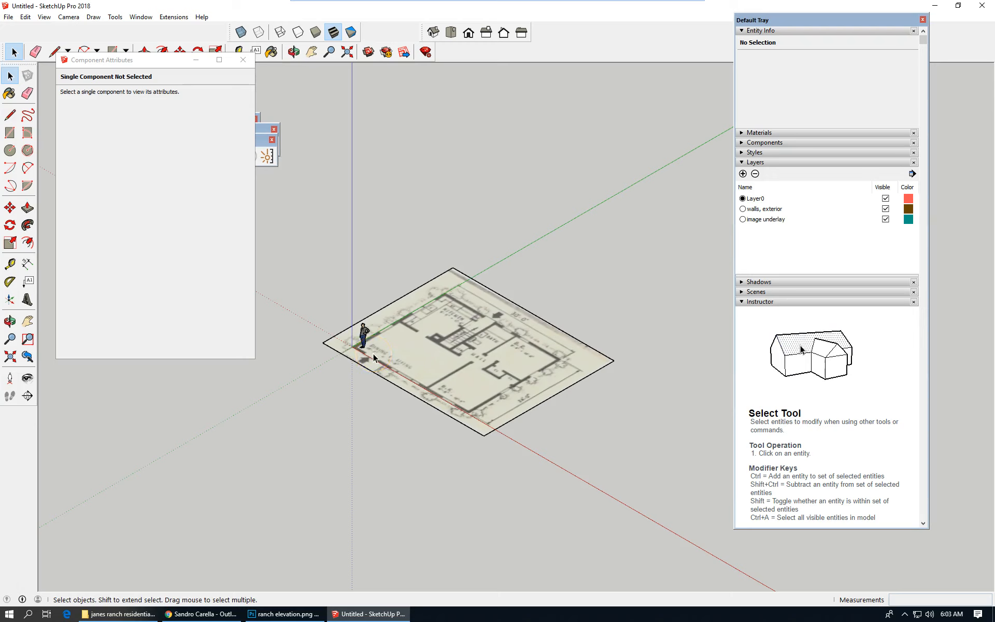
click(373, 355)
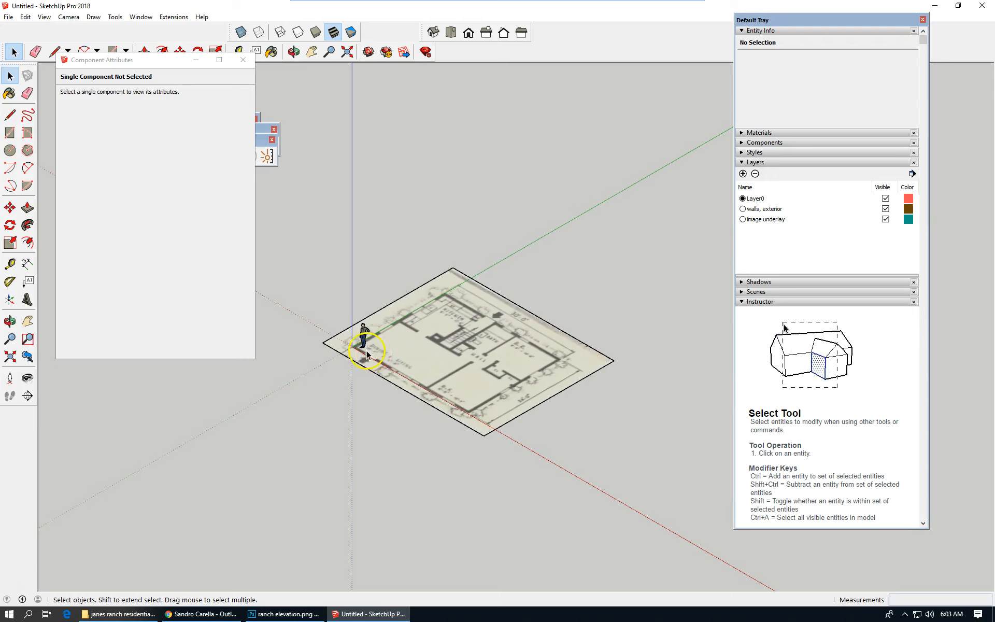